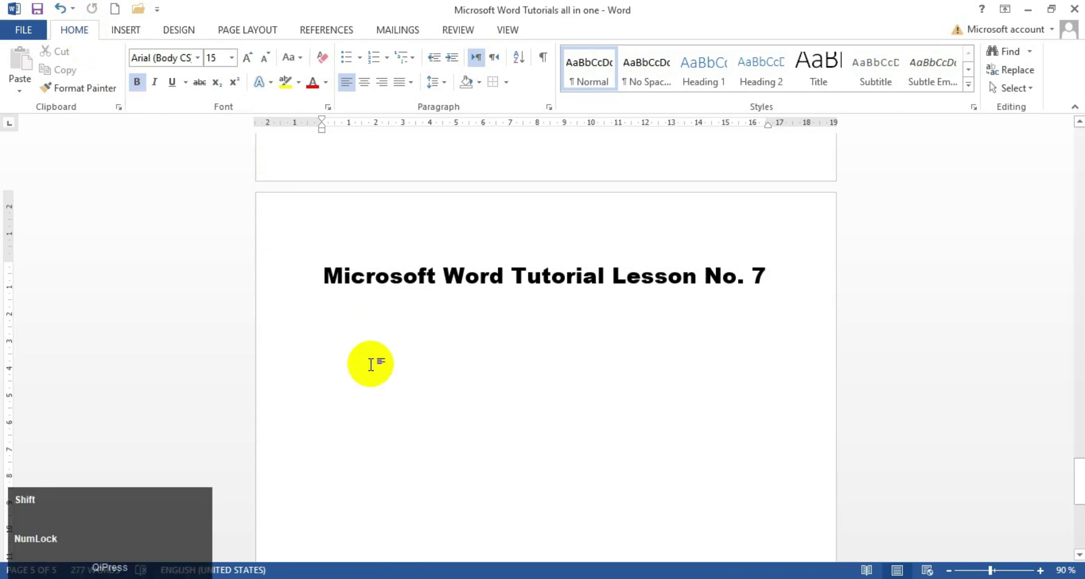
Enter "Home Tab" and "Paragraph Section" as two separate lines below the Lesson No. 7 title
{"action": "type", "text": "Home Table"}
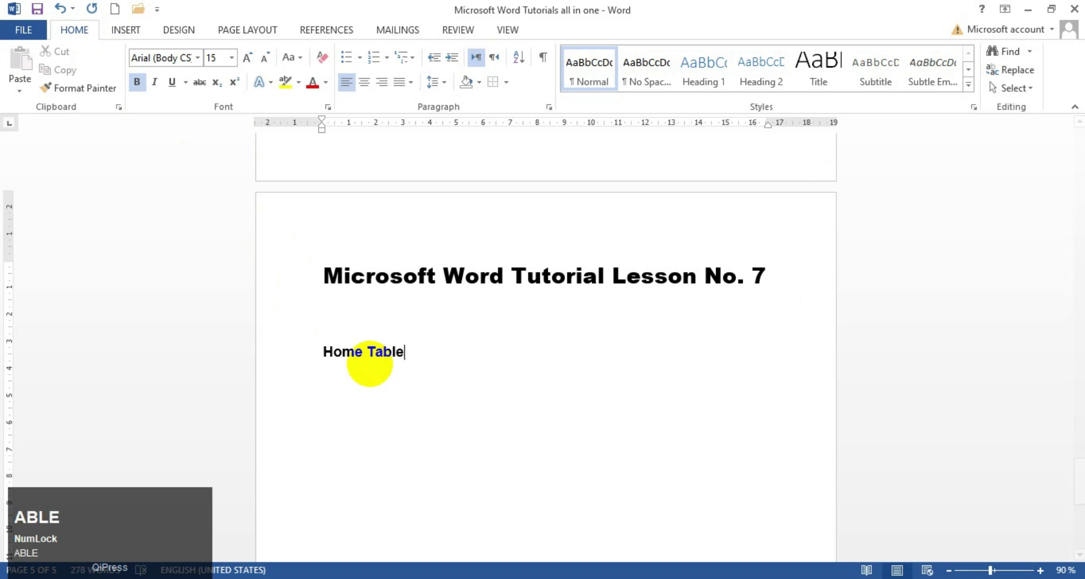
{"action": "type", "text": "e"}
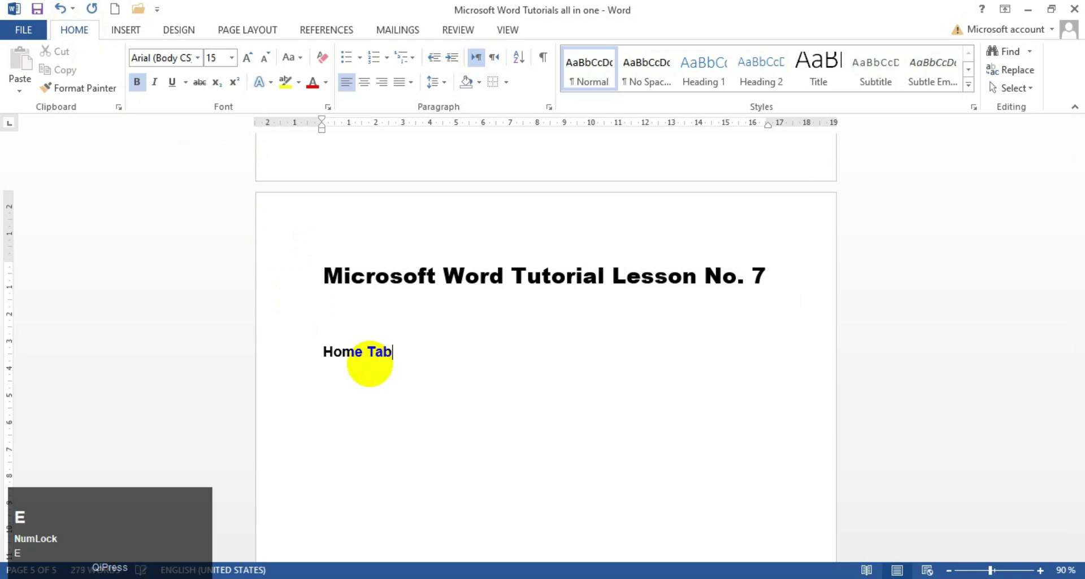
{"action": "key", "text": "Return"}
{"action": "type", "text": "Paragraph"}
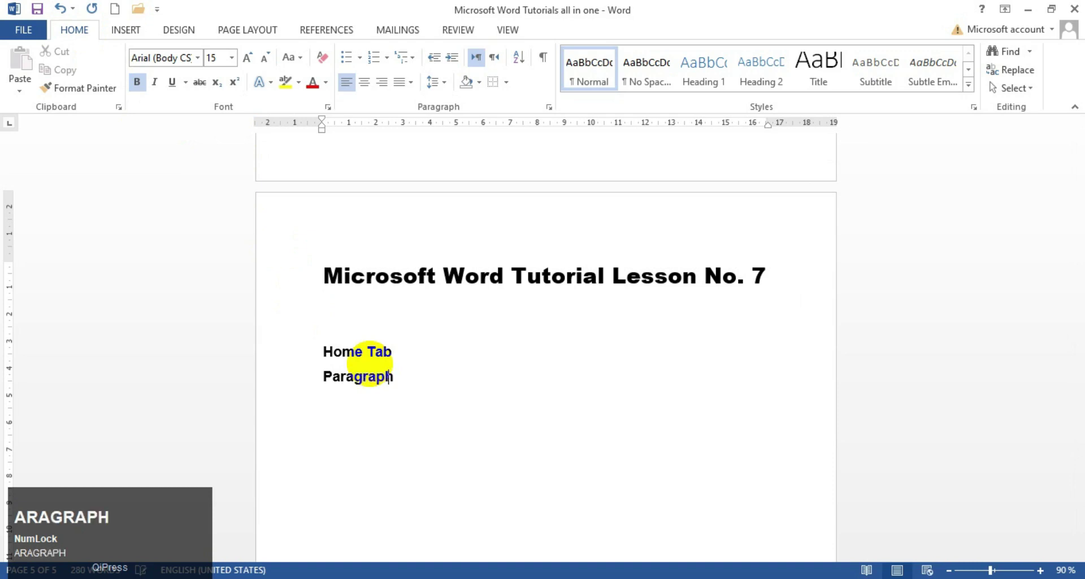
{"action": "type", "text": " Section"}
{"action": "key", "text": "Return"}
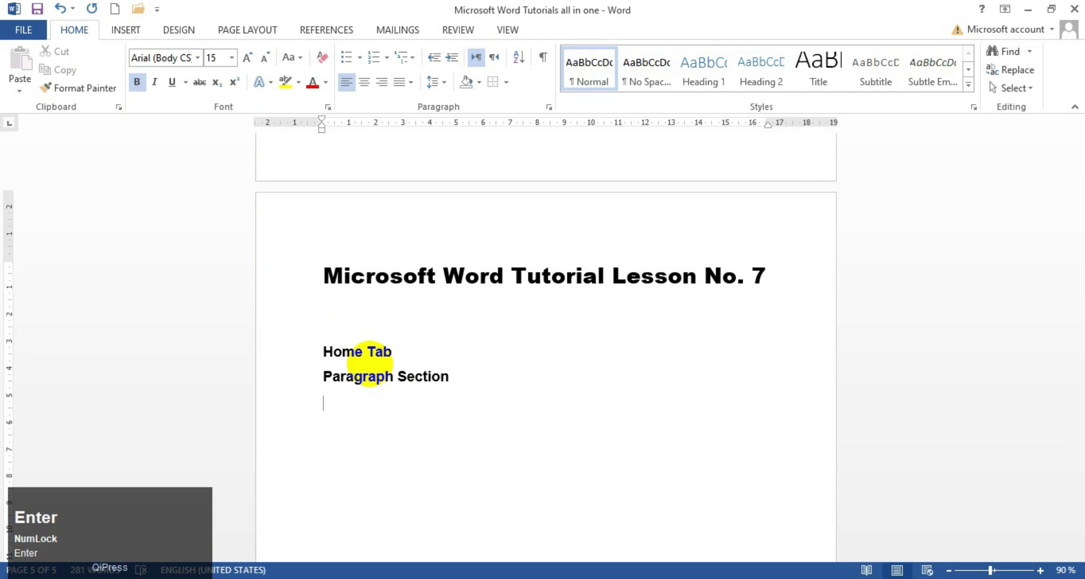
Add a third line reading "Line spacing", correcting its spelling with the suggested two-word form
{"action": "type", "text": "Li"}
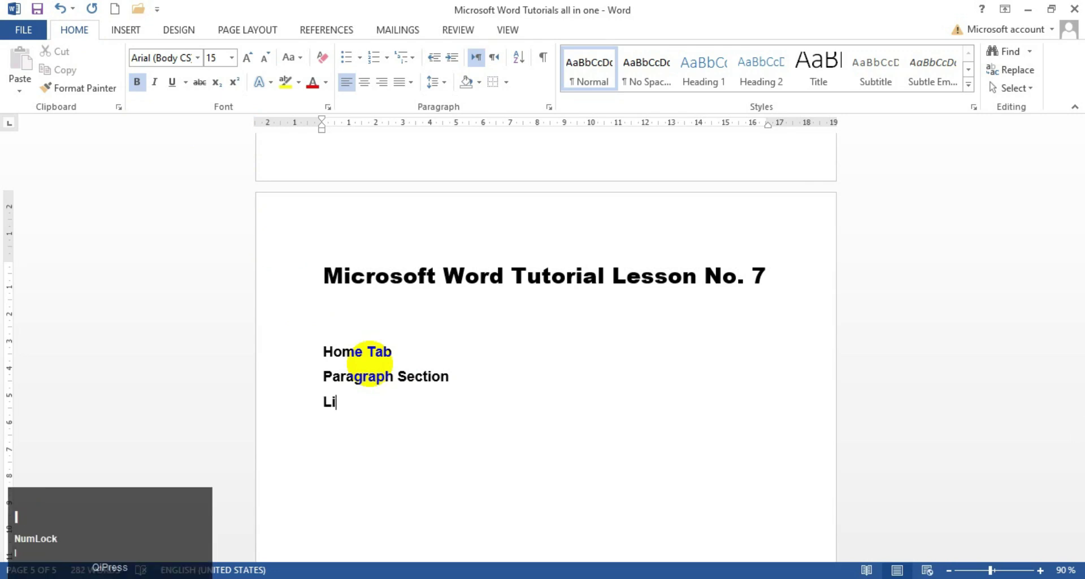
{"action": "type", "text": "nes"}
{"action": "type", "text": "pat"}
{"action": "type", "text": "cing"}
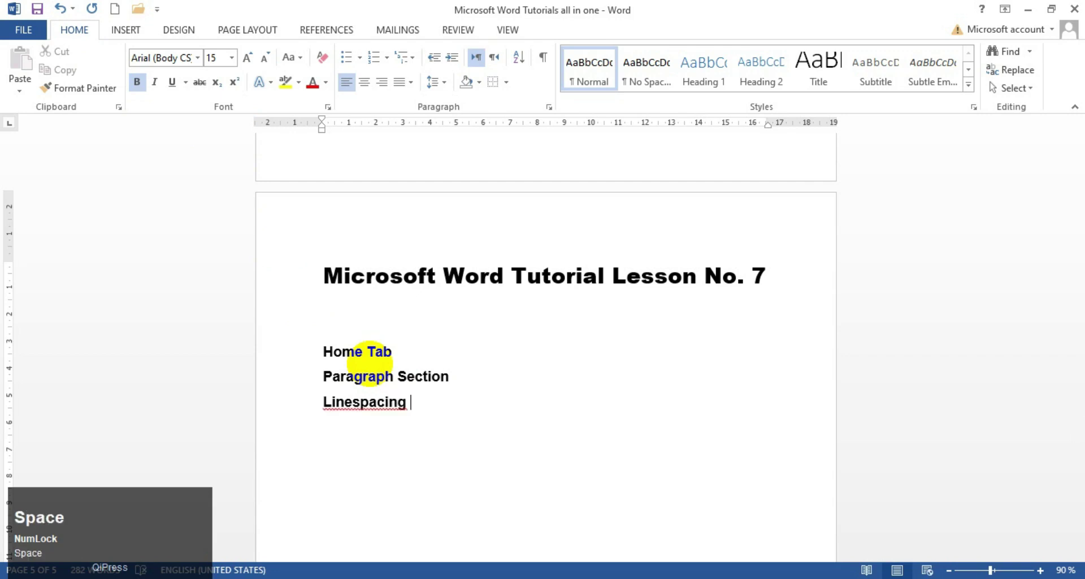
{"action": "right_click", "coordinate": [370, 402]}
{"action": "left_click", "coordinate": [441, 424]}
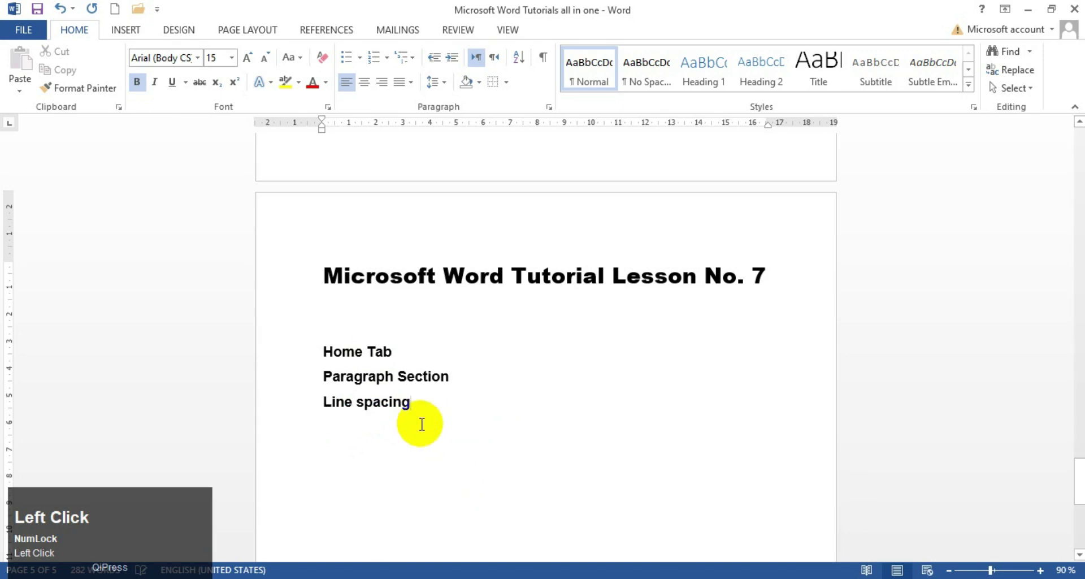
Give the "Home Tab" line an arrow bullet
{"action": "left_click", "coordinate": [321, 352]}
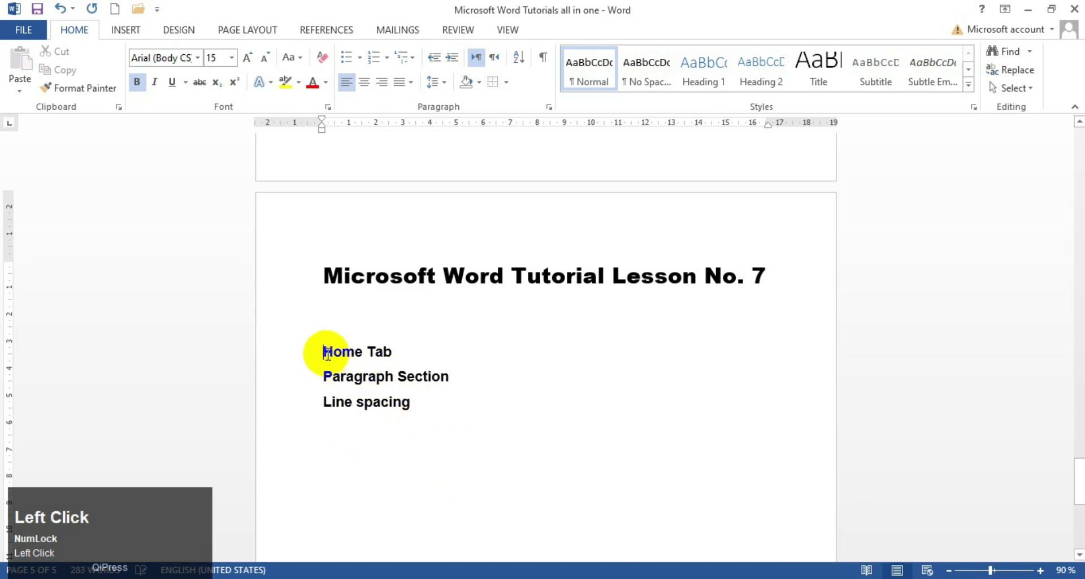
{"action": "left_click", "coordinate": [359, 58]}
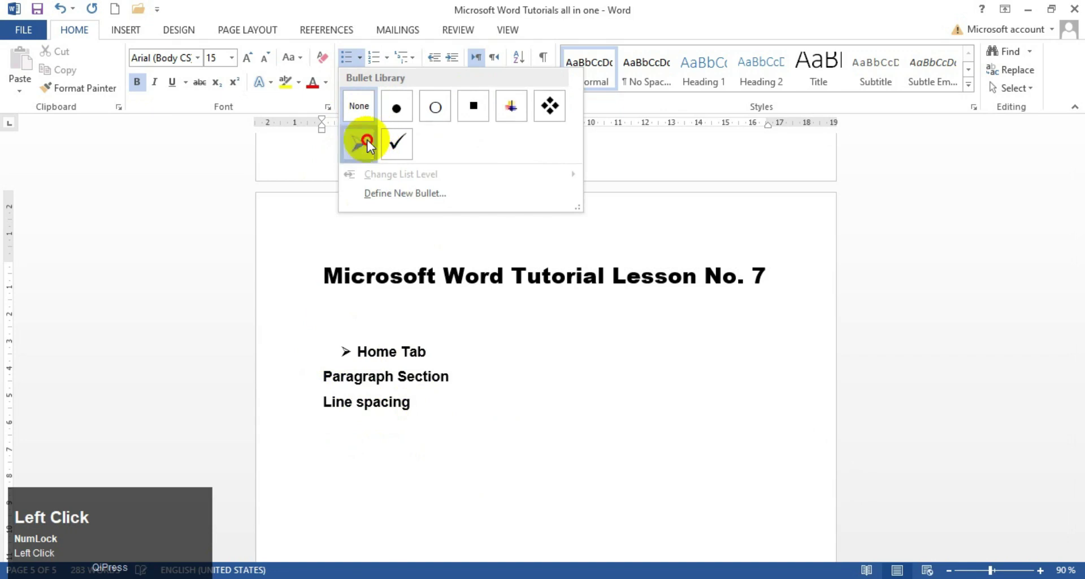
{"action": "left_click", "coordinate": [359, 144]}
Indent the "Paragraph Section" line one level and give it a solid round bullet
{"action": "left_click", "coordinate": [324, 375]}
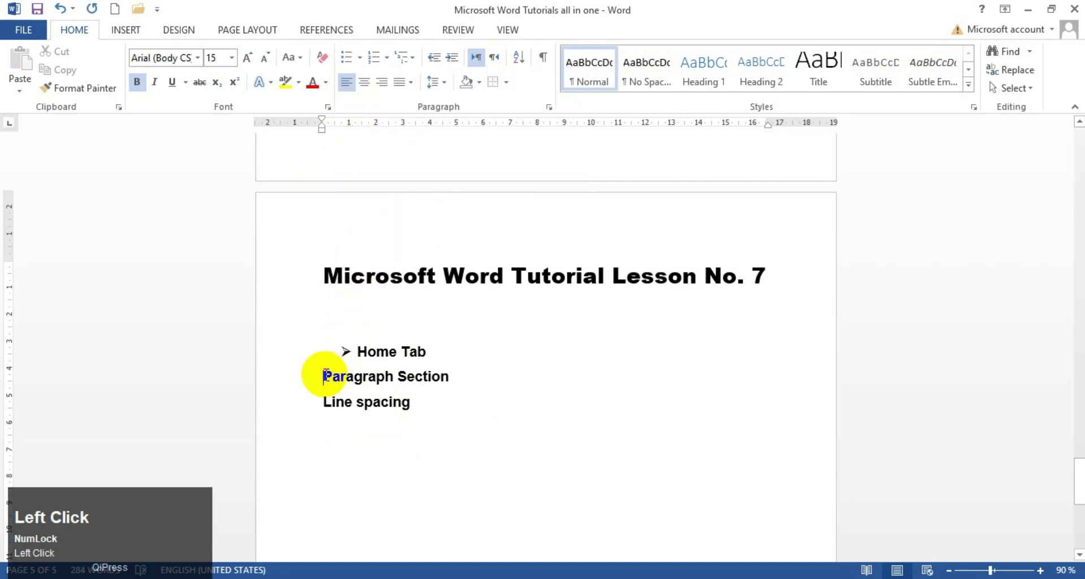
{"action": "key", "text": "Tab"}
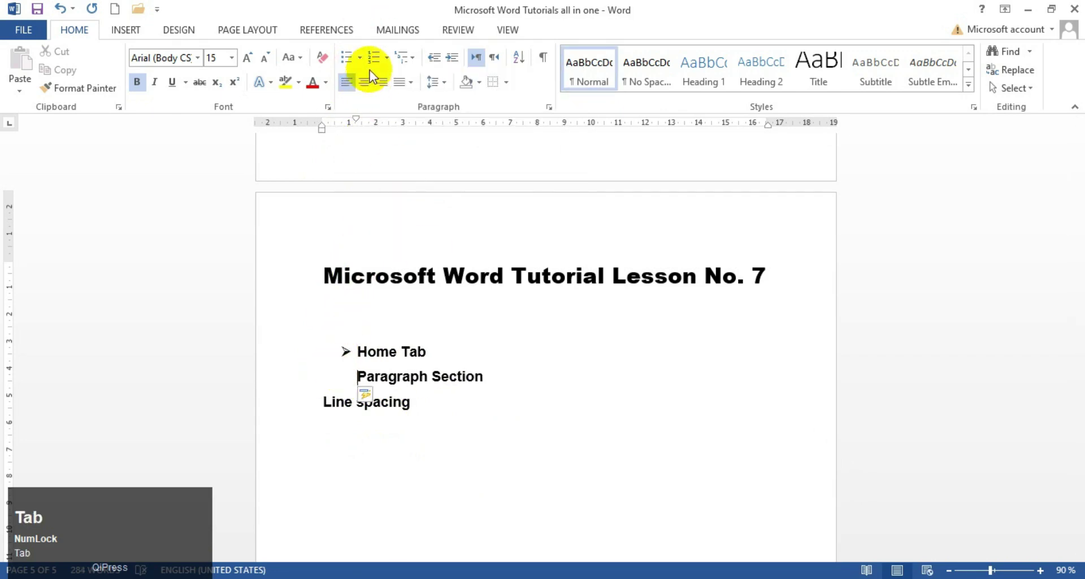
{"action": "left_click", "coordinate": [359, 58]}
{"action": "left_click", "coordinate": [395, 163]}
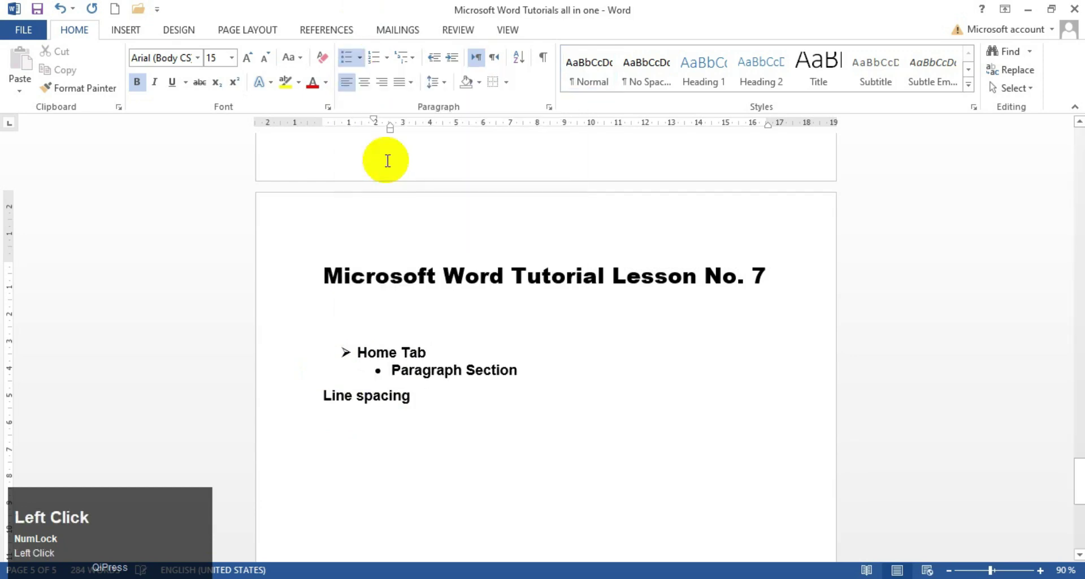
Indent the "Line spacing" line two levels and give it a solid square bullet
{"action": "left_click", "coordinate": [325, 395]}
{"action": "key", "text": "Tab"}
{"action": "key", "text": "Tab"}
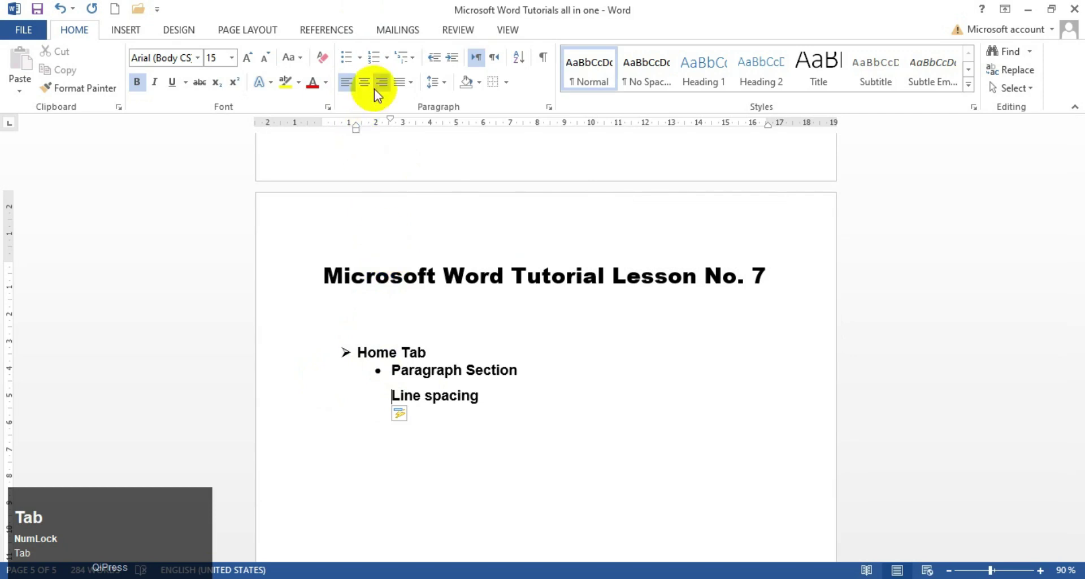
{"action": "left_click", "coordinate": [360, 57]}
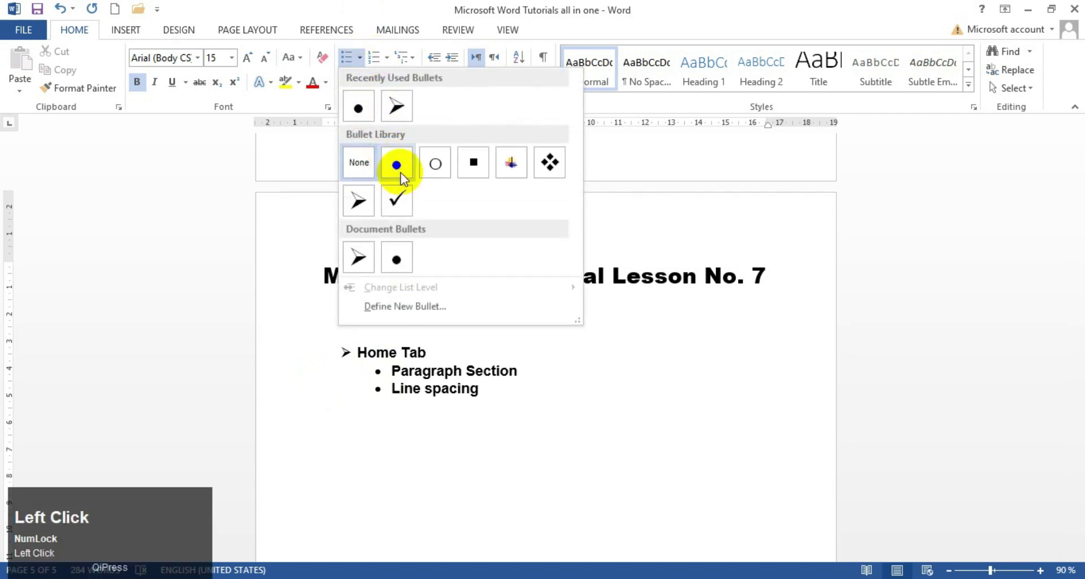
{"action": "left_click", "coordinate": [474, 162]}
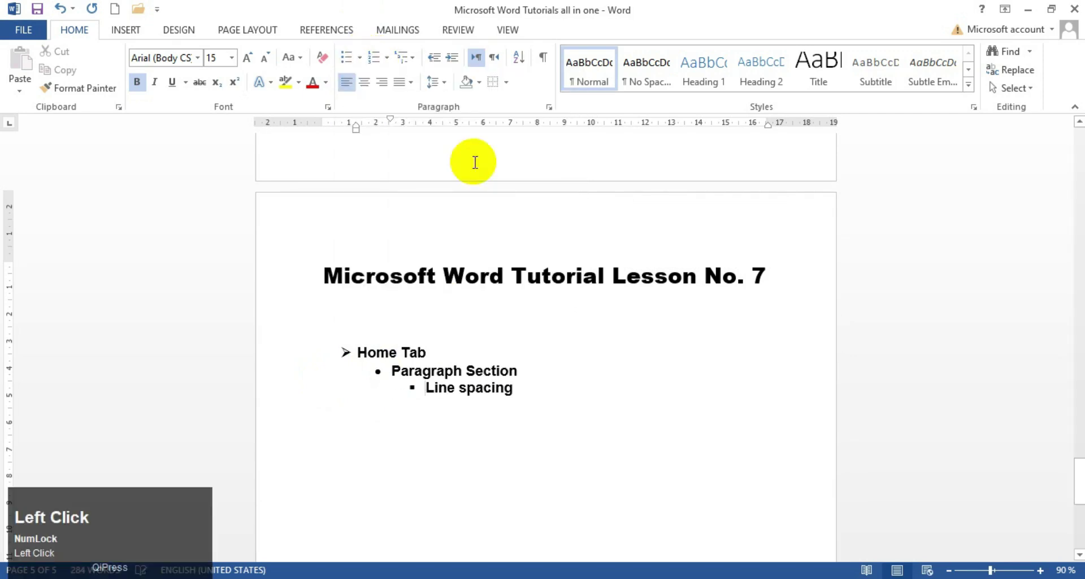
Review the available line spacing options with the bulleted lesson outline in view
{"action": "left_click_drag", "start_coordinate": [530, 390], "coordinate": [431, 413]}
{"action": "left_click", "coordinate": [431, 413]}
{"action": "left_click_drag", "start_coordinate": [342, 352], "coordinate": [568, 401]}
{"action": "left_click", "coordinate": [568, 401]}
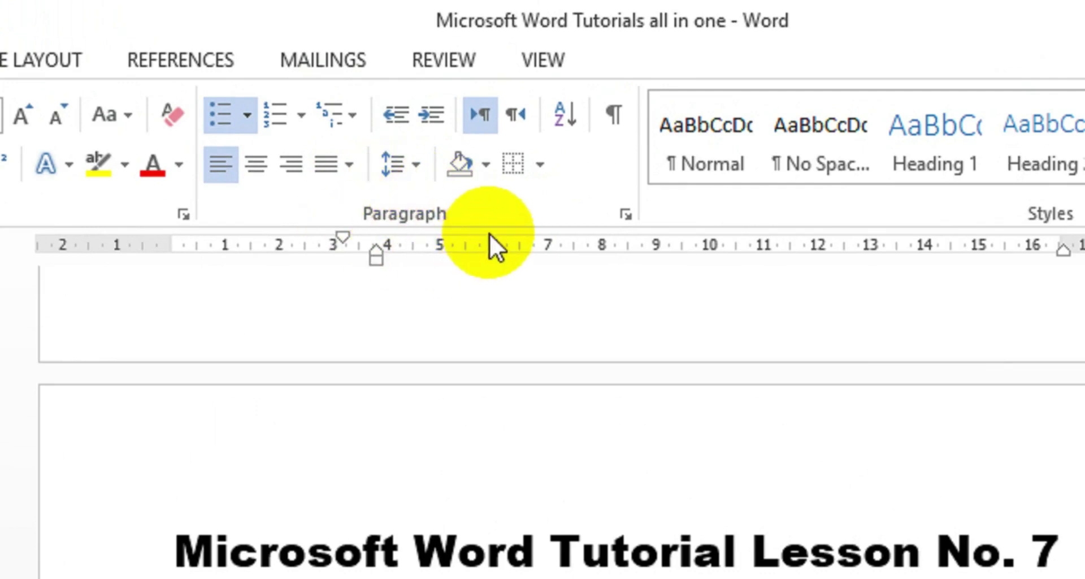
{"action": "left_click", "coordinate": [424, 168]}
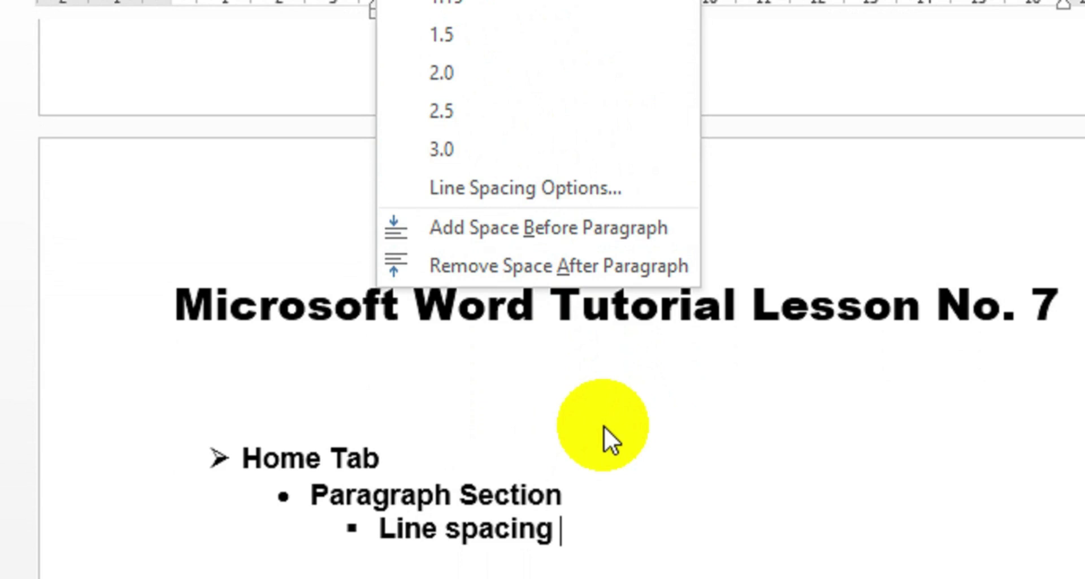
{"action": "key", "text": "Escape"}
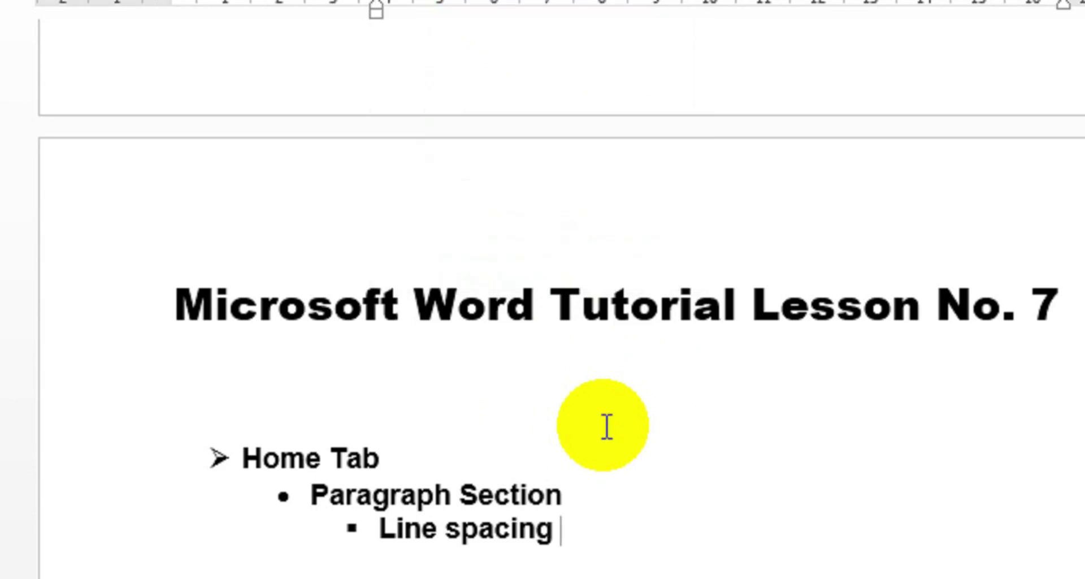
Locate the two sample body paragraphs beneath the "Multilevel list" item in Lesson No. 5
{"action": "scroll", "coordinate": [606, 427], "scroll_direction": "up", "scroll_amount": 5}
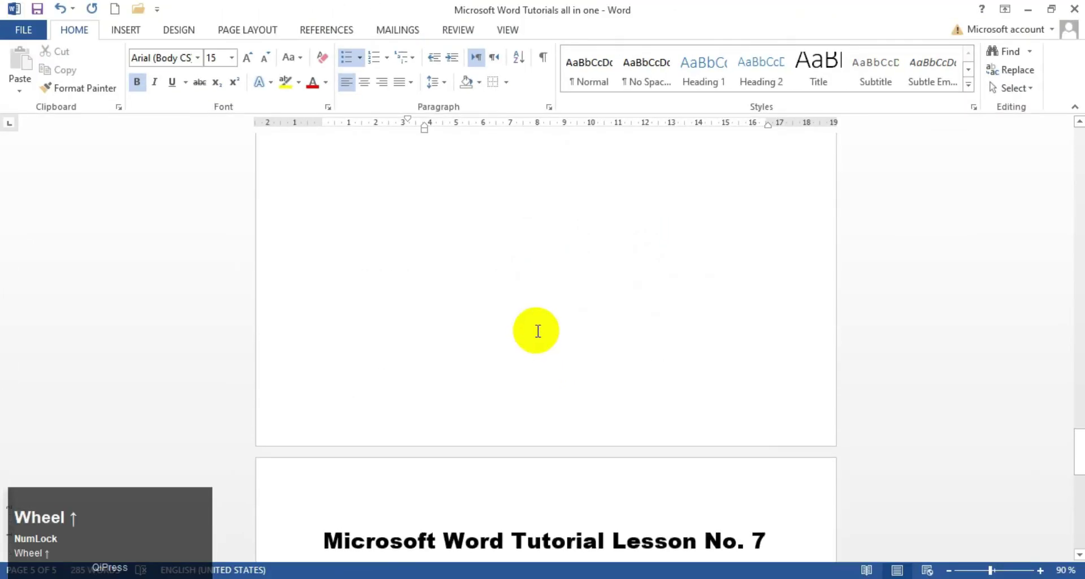
{"action": "scroll", "coordinate": [537, 331], "scroll_direction": "up", "scroll_amount": 15}
{"action": "scroll", "coordinate": [527, 329], "scroll_direction": "down", "scroll_amount": 3}
{"action": "scroll", "coordinate": [528, 339], "scroll_direction": "up", "scroll_amount": 1}
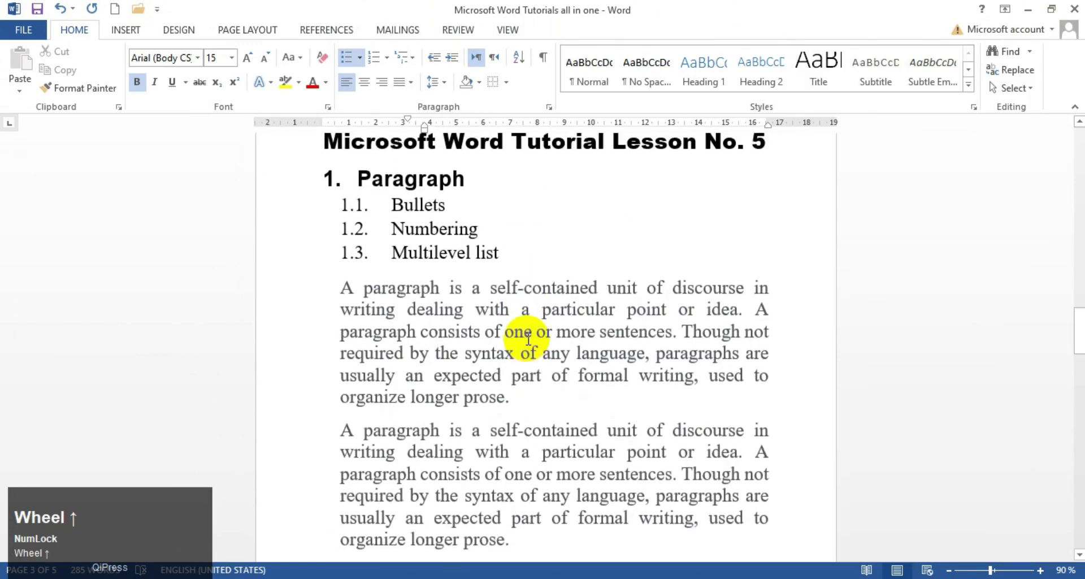
{"action": "scroll", "coordinate": [503, 334], "scroll_direction": "up", "scroll_amount": 1}
{"action": "scroll", "coordinate": [481, 328], "scroll_direction": "down", "scroll_amount": 1}
{"action": "left_click", "coordinate": [335, 288]}
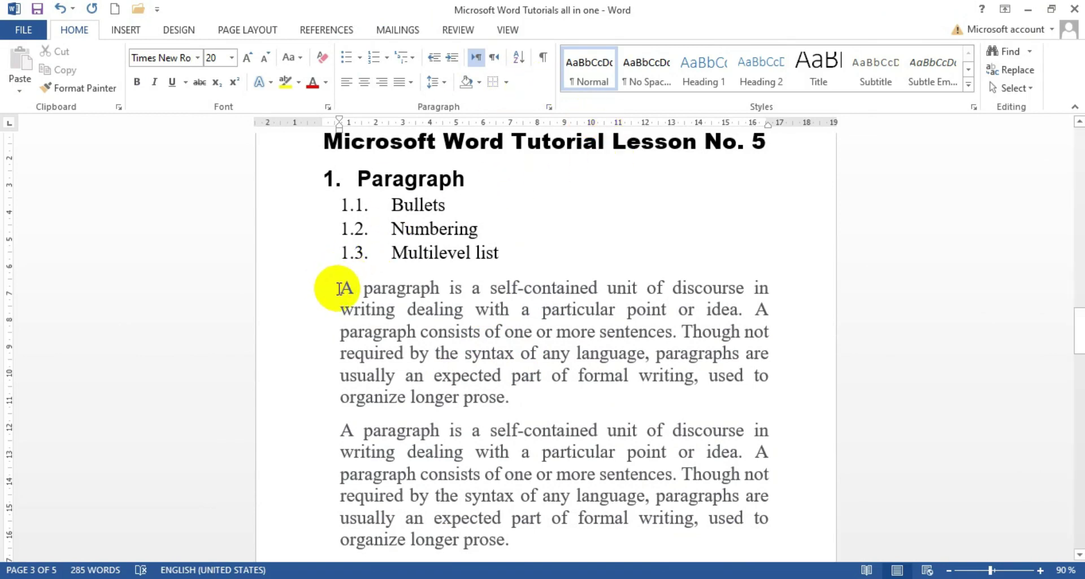
{"action": "left_click", "coordinate": [519, 393]}
{"action": "left_click_drag", "start_coordinate": [518, 393], "coordinate": [320, 309]}
{"action": "left_click", "coordinate": [517, 407]}
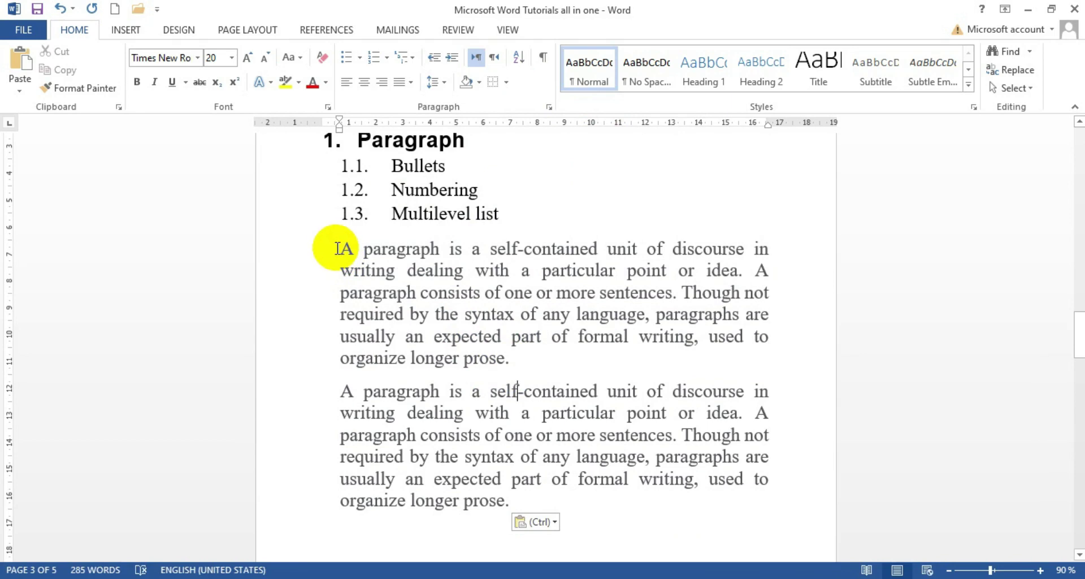
Set the line spacing of the first body paragraph under "Multilevel list" to 2.0
{"action": "left_click_drag", "start_coordinate": [342, 249], "coordinate": [509, 356]}
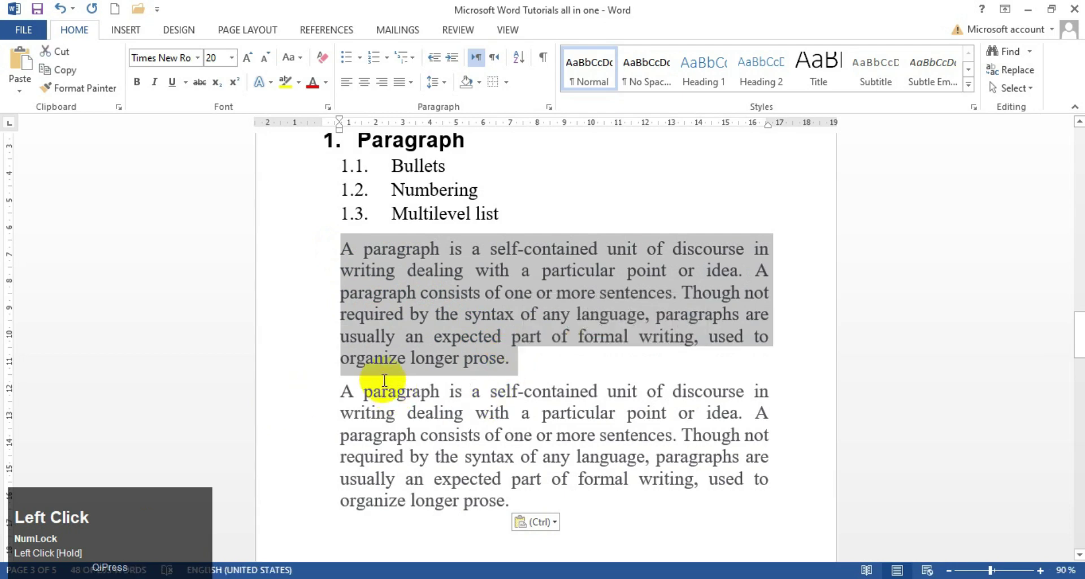
{"action": "left_click", "coordinate": [571, 362]}
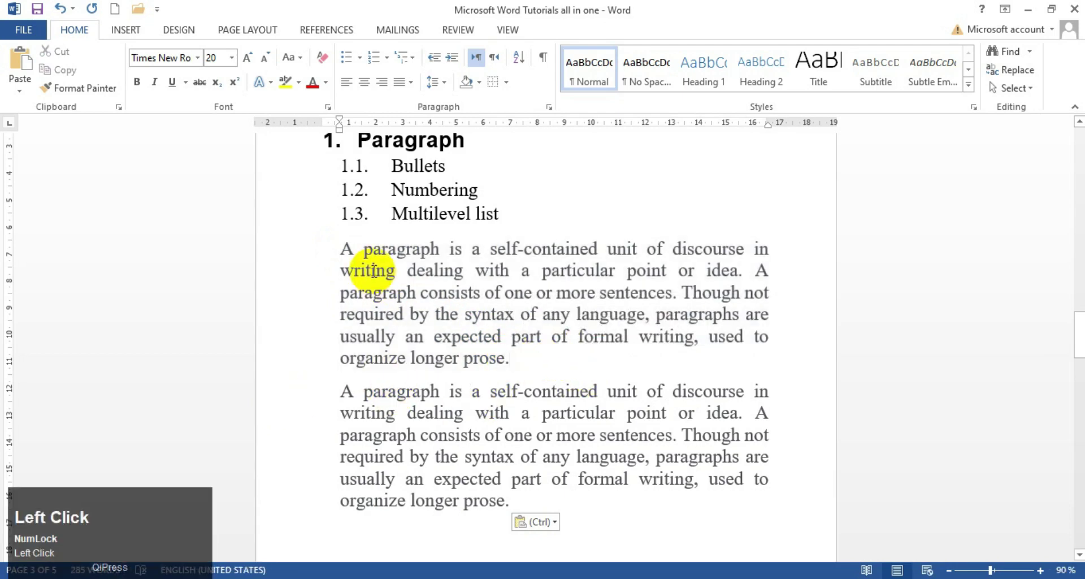
{"action": "left_click_drag", "start_coordinate": [346, 250], "coordinate": [509, 358]}
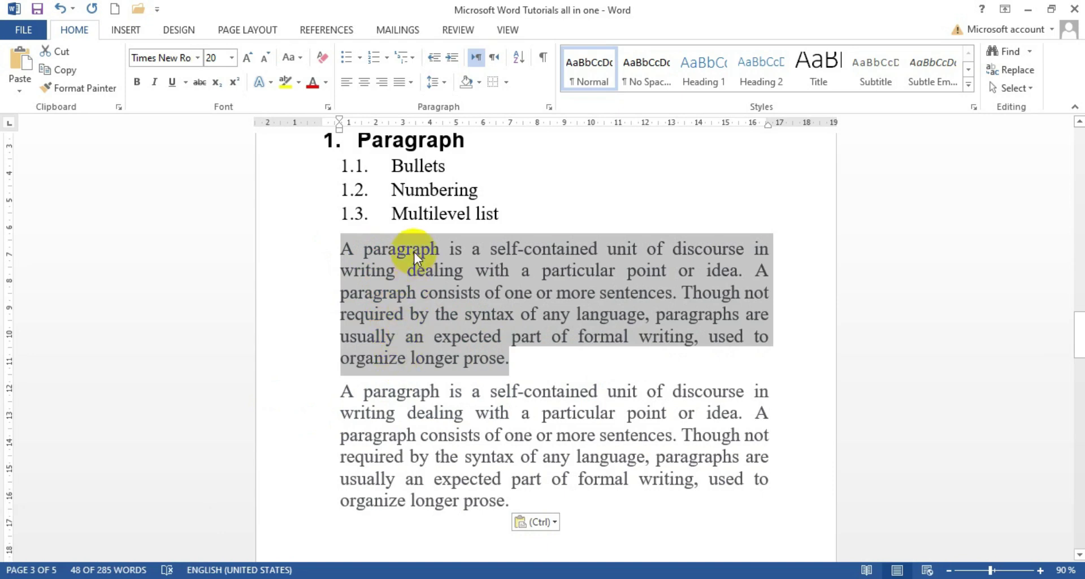
{"action": "left_click", "coordinate": [446, 86]}
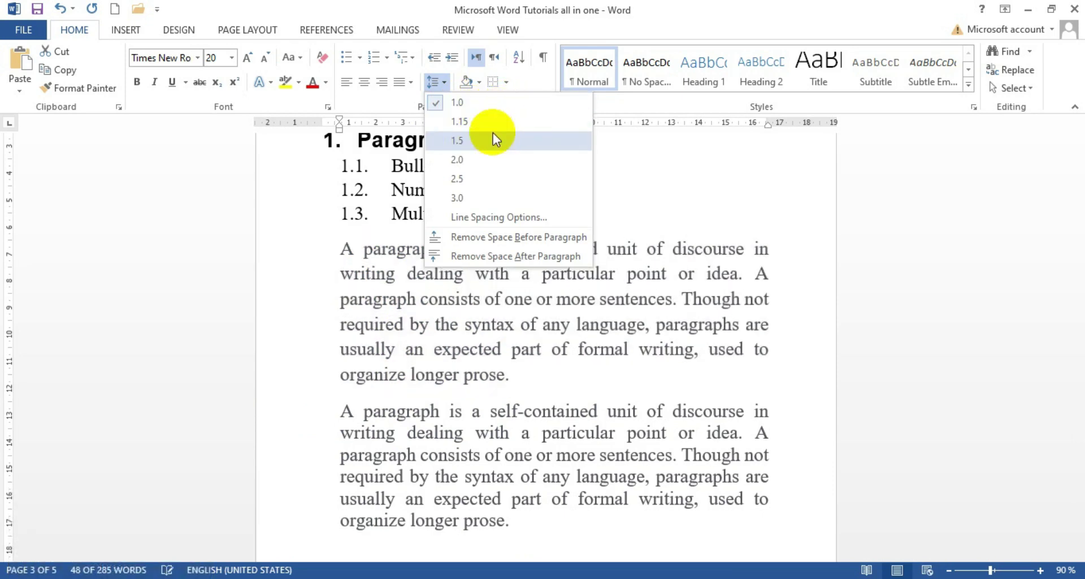
{"action": "left_click", "coordinate": [490, 163]}
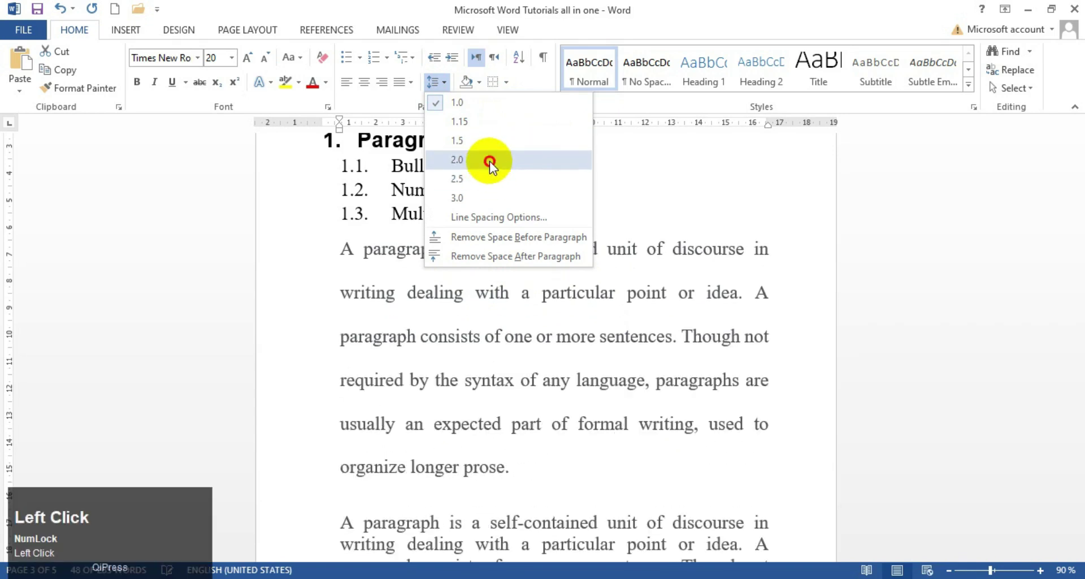
{"action": "left_click", "coordinate": [541, 481]}
{"action": "scroll", "coordinate": [548, 432], "scroll_direction": "down", "scroll_amount": 2}
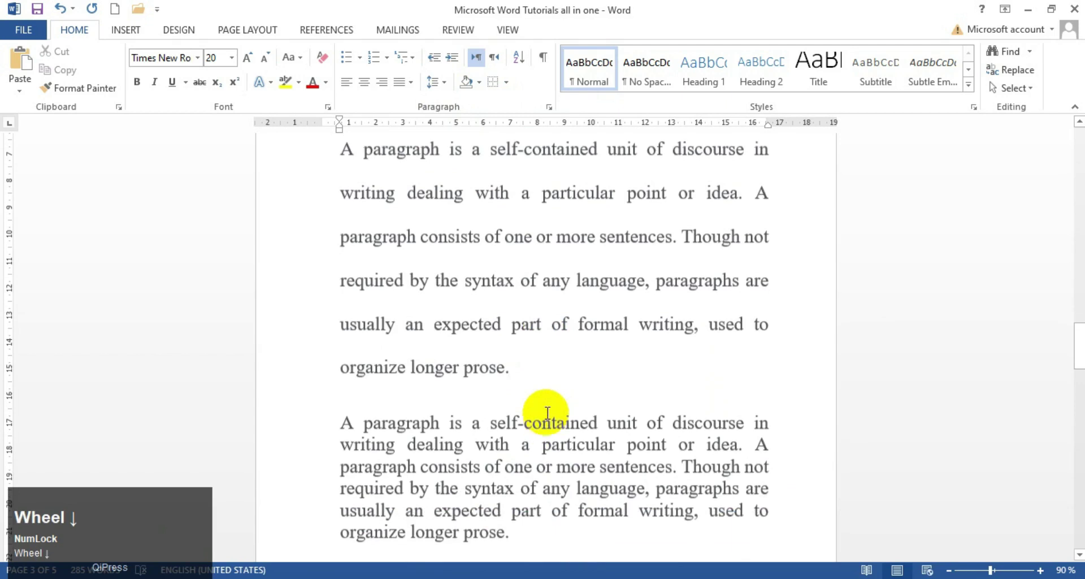
Compare the two body paragraphs by selecting each, and set the first paragraph's line spacing to 1.0
{"action": "left_click", "coordinate": [533, 497]}
{"action": "left_click_drag", "start_coordinate": [533, 496], "coordinate": [342, 388]}
{"action": "scroll", "coordinate": [559, 359], "scroll_direction": "up", "scroll_amount": 1}
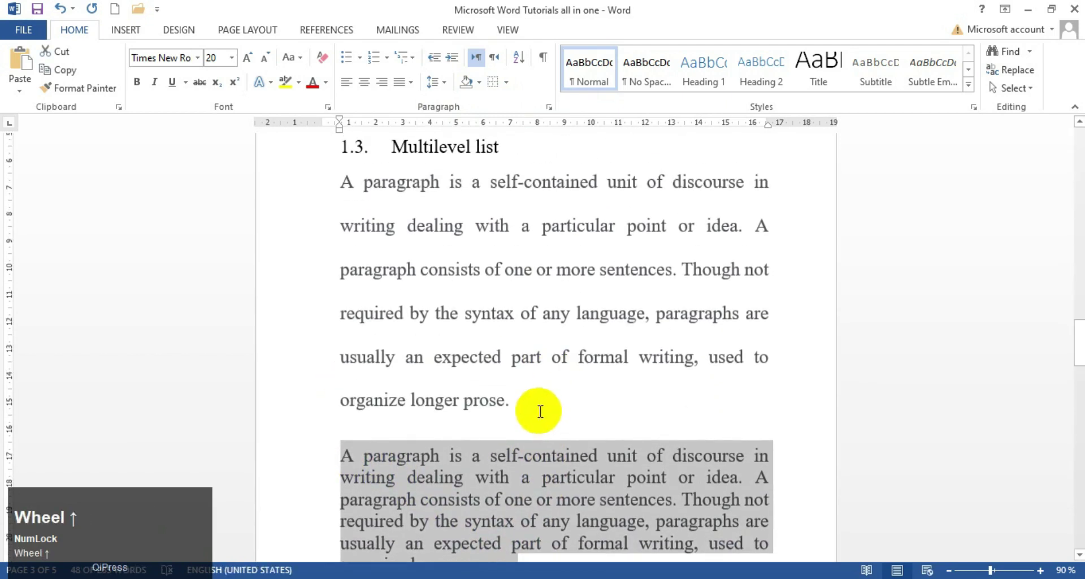
{"action": "left_click_drag", "start_coordinate": [524, 401], "coordinate": [315, 194]}
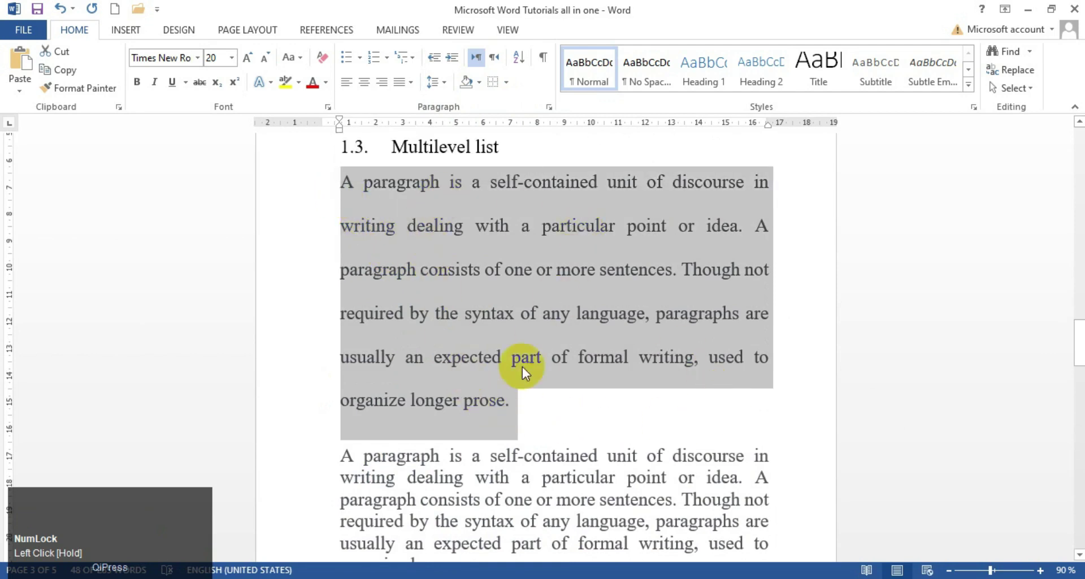
{"action": "left_click", "coordinate": [450, 83]}
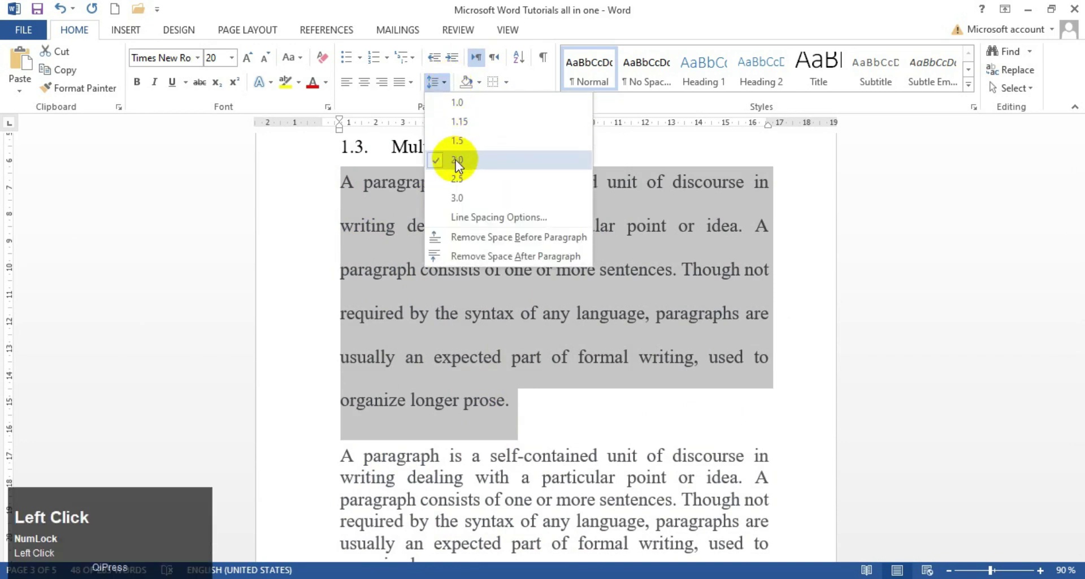
{"action": "left_click", "coordinate": [469, 106]}
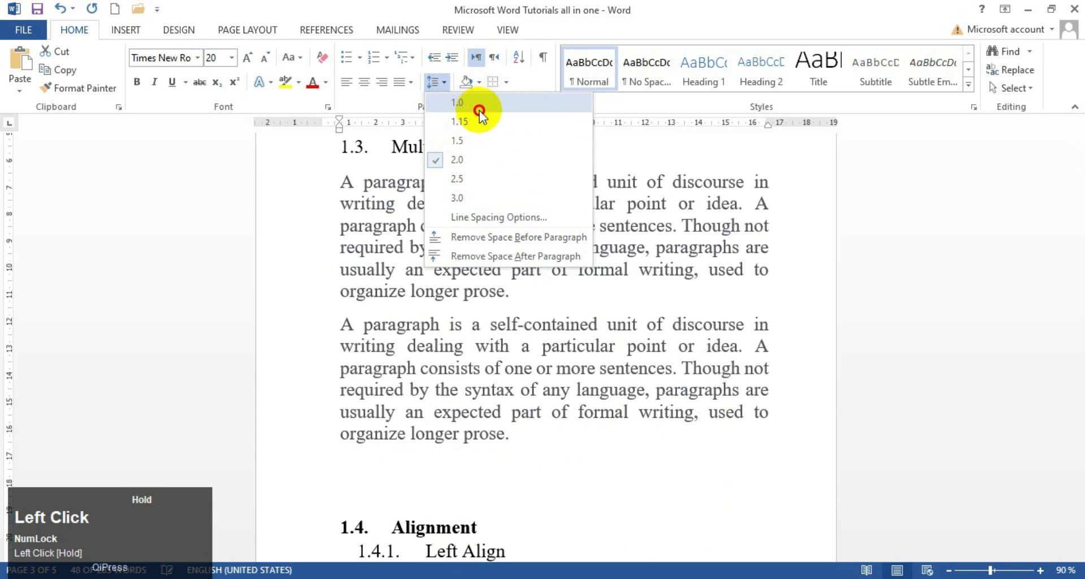
{"action": "left_click", "coordinate": [480, 109]}
Check which line spacing is applied to the first body paragraph under "Multilevel list"
{"action": "left_click_drag", "start_coordinate": [514, 299], "coordinate": [328, 197]}
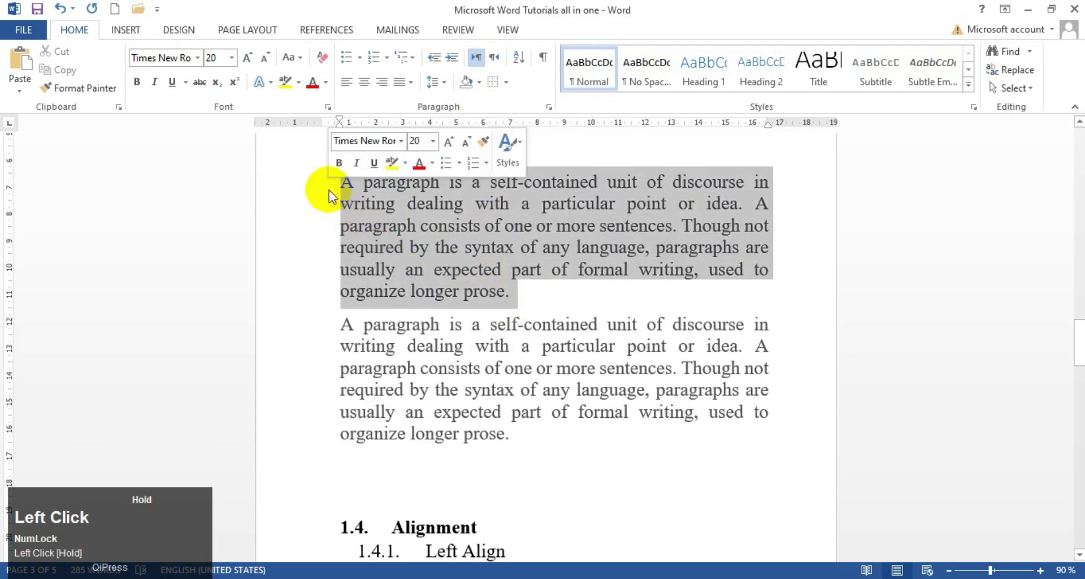
{"action": "left_click", "coordinate": [537, 295]}
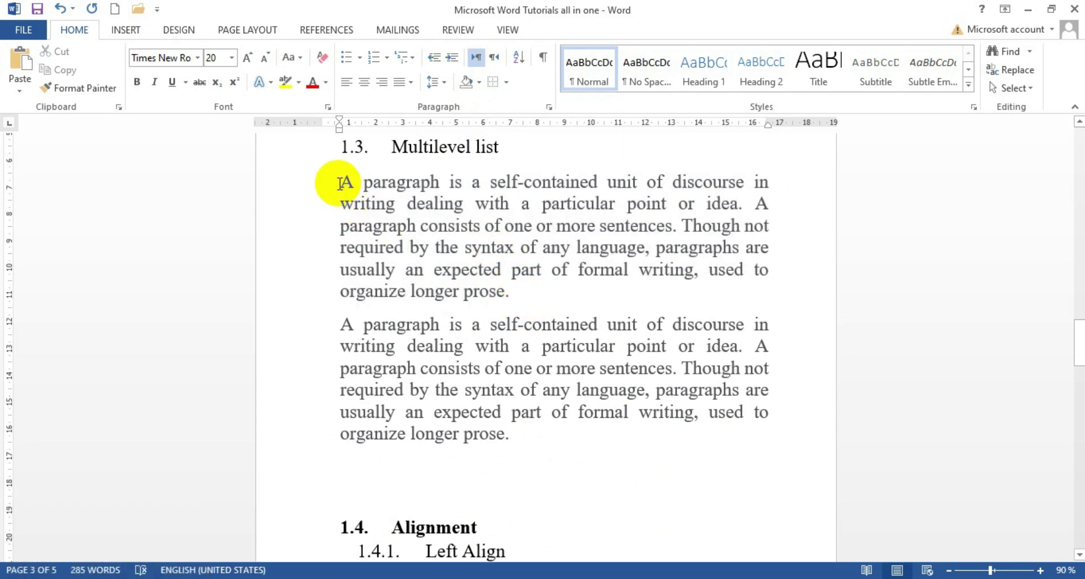
{"action": "left_click", "coordinate": [449, 83]}
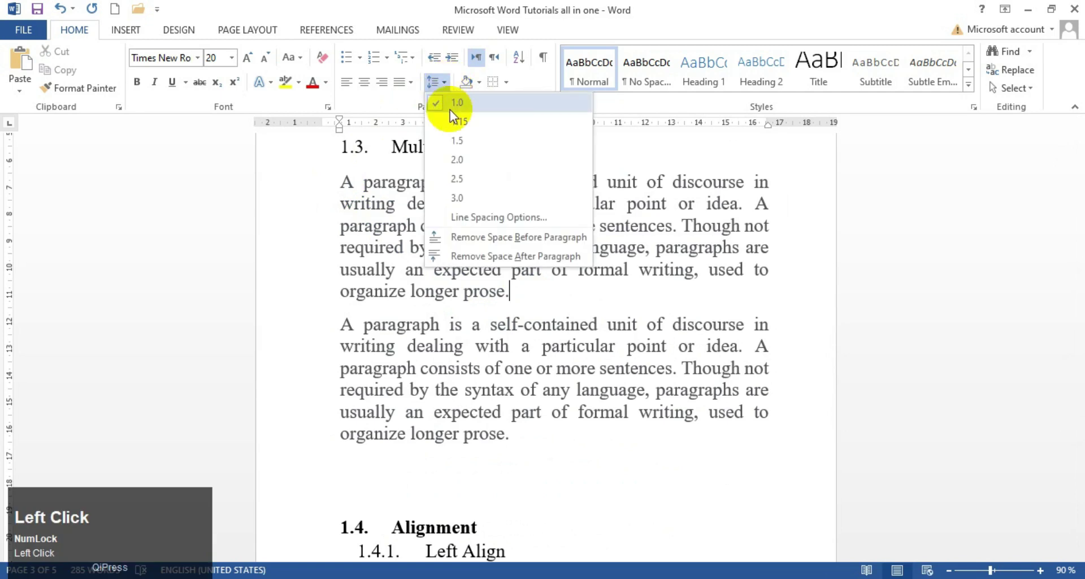
{"action": "left_click", "coordinate": [368, 281]}
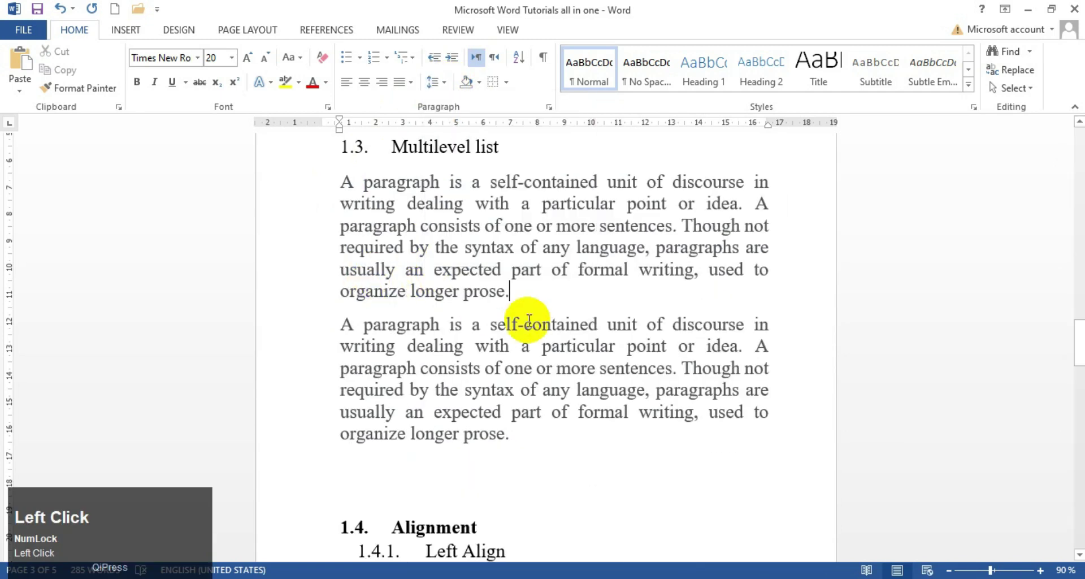
Remove the space before and after both body paragraphs under "Multilevel list"
{"action": "left_click_drag", "start_coordinate": [335, 181], "coordinate": [516, 294]}
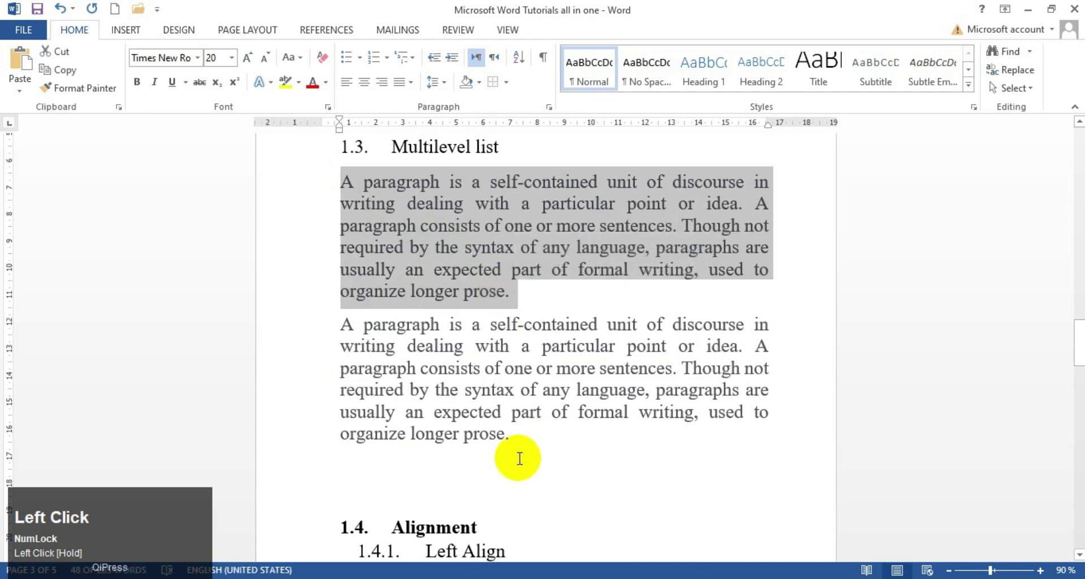
{"action": "left_click_drag", "start_coordinate": [516, 441], "coordinate": [341, 185]}
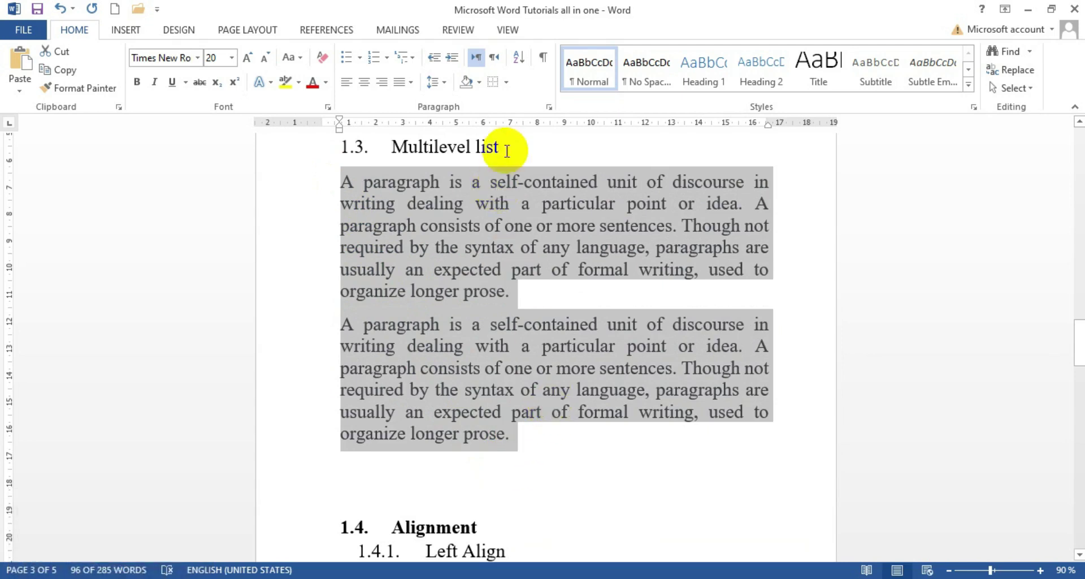
{"action": "left_click", "coordinate": [445, 83]}
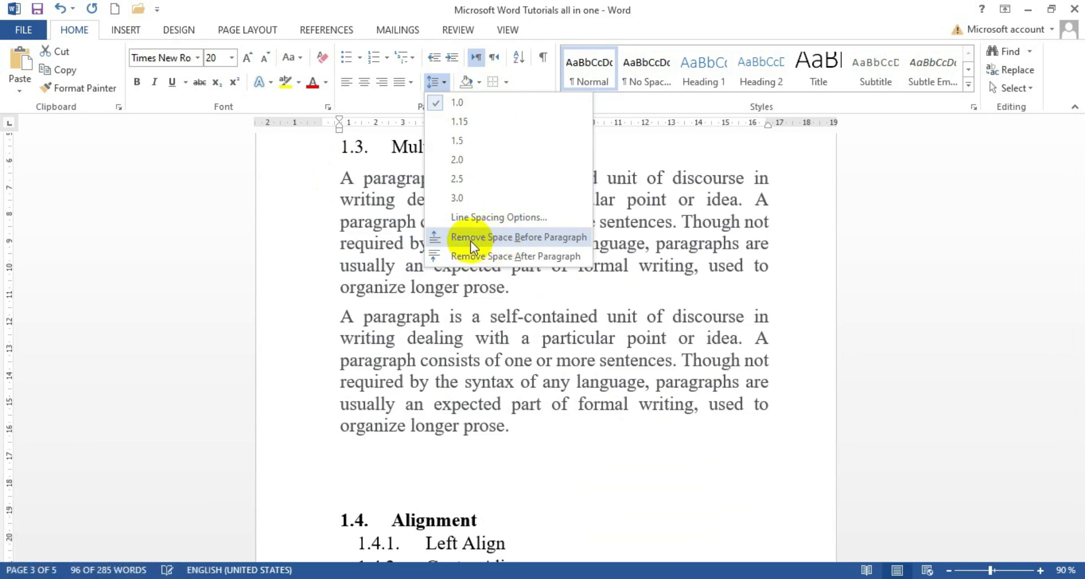
{"action": "left_click", "coordinate": [499, 237]}
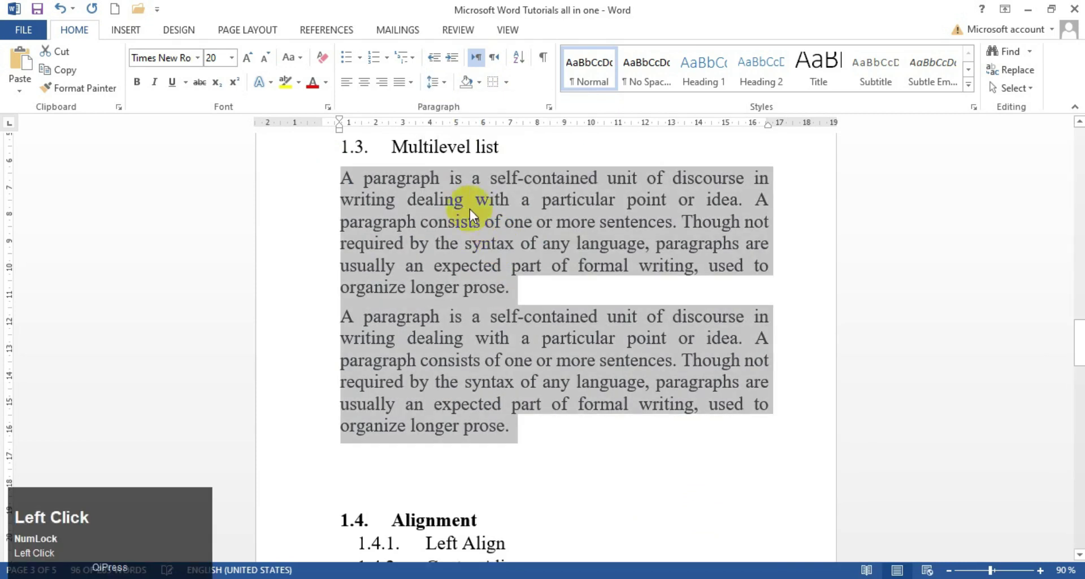
{"action": "left_click", "coordinate": [449, 87]}
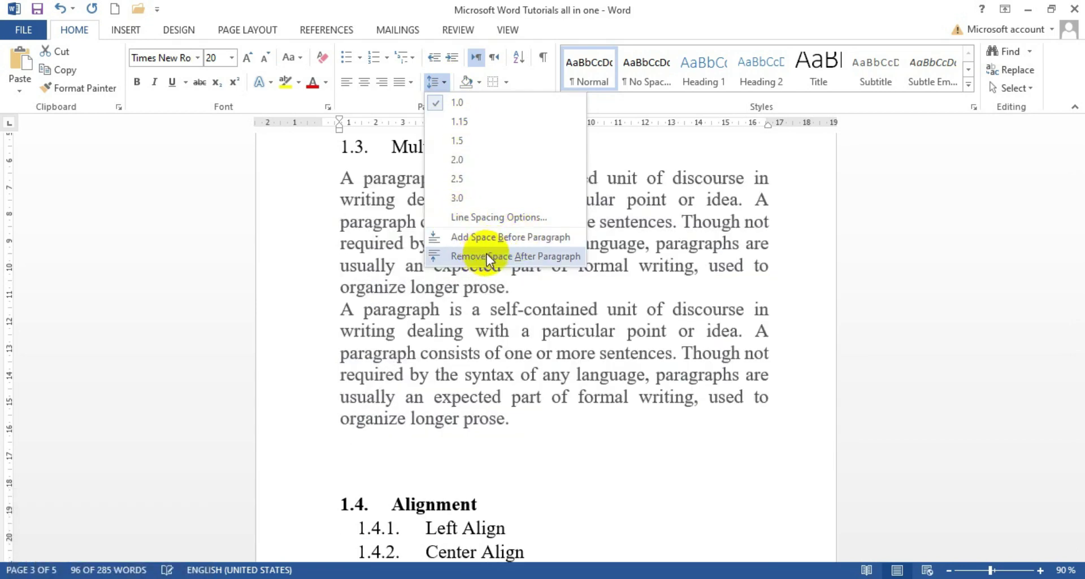
{"action": "left_click", "coordinate": [513, 256]}
{"action": "left_click", "coordinate": [531, 281]}
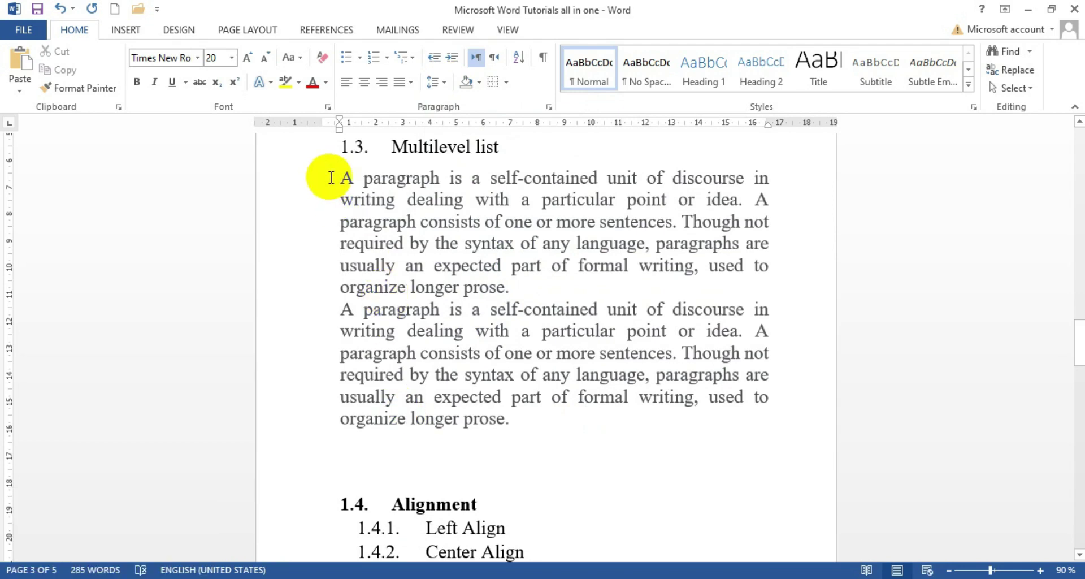
Add space after the first body paragraph under "Multilevel list"
{"action": "left_click_drag", "start_coordinate": [518, 419], "coordinate": [348, 182]}
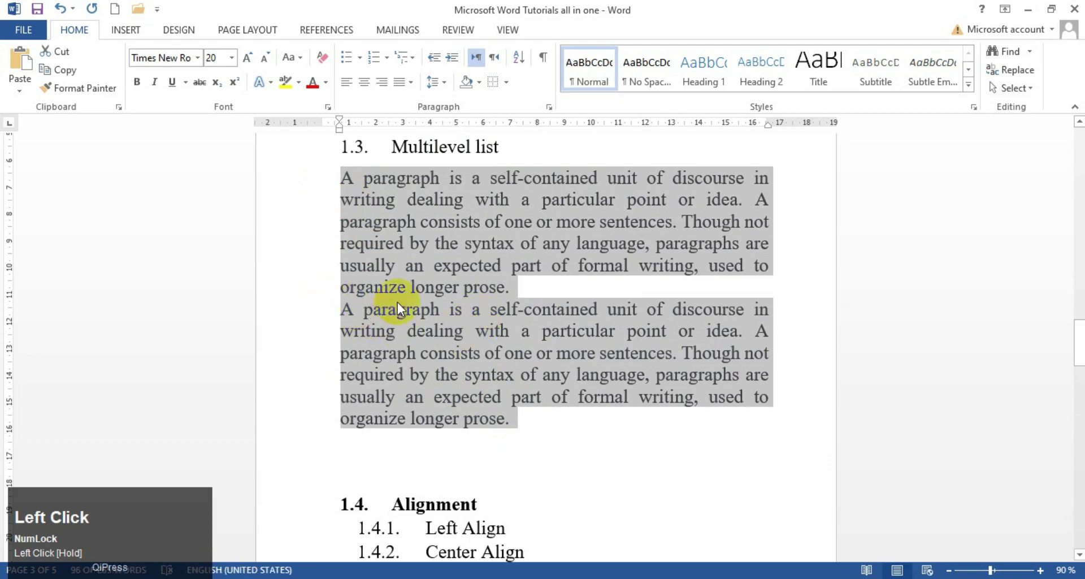
{"action": "left_click", "coordinate": [523, 290]}
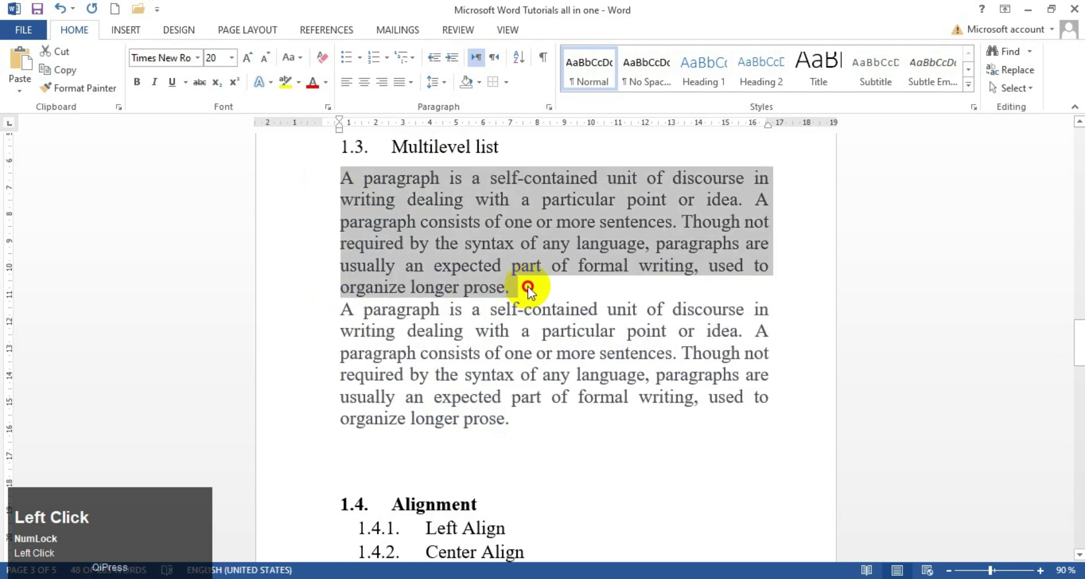
{"action": "left_click_drag", "start_coordinate": [341, 179], "coordinate": [512, 286]}
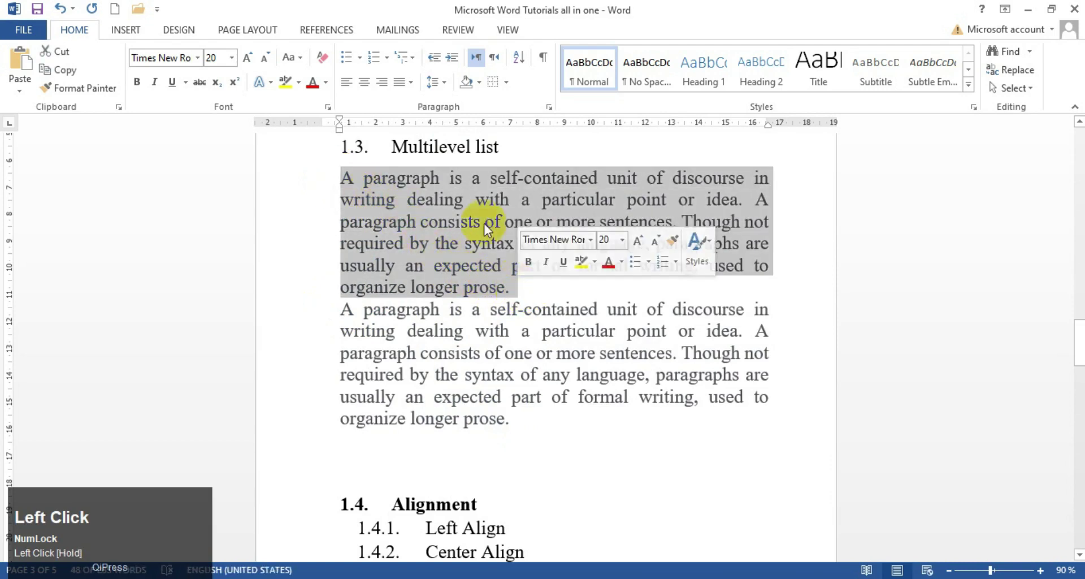
{"action": "left_click", "coordinate": [446, 83]}
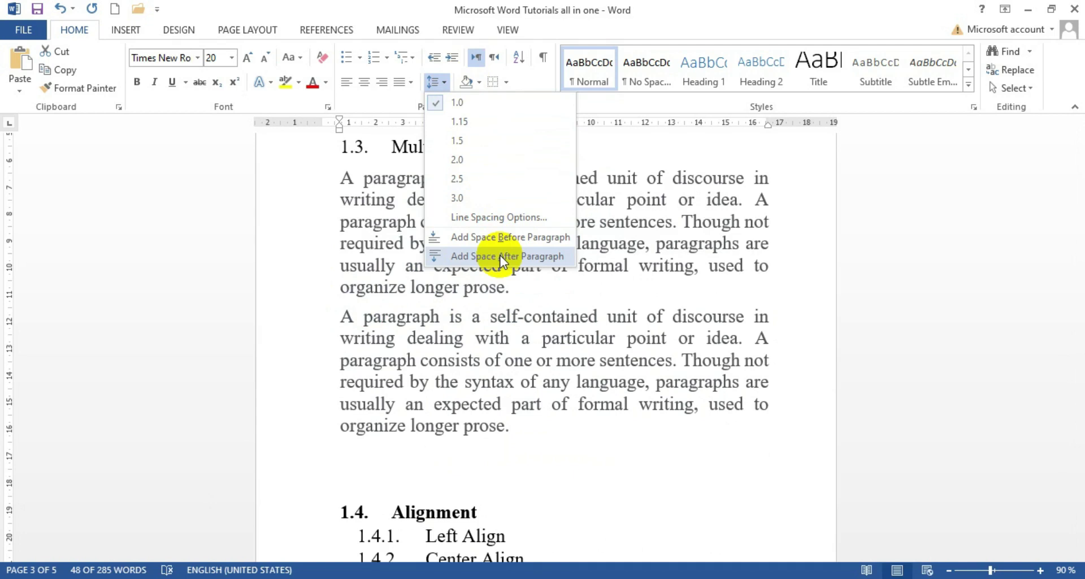
{"action": "left_click", "coordinate": [542, 260]}
{"action": "left_click", "coordinate": [520, 293]}
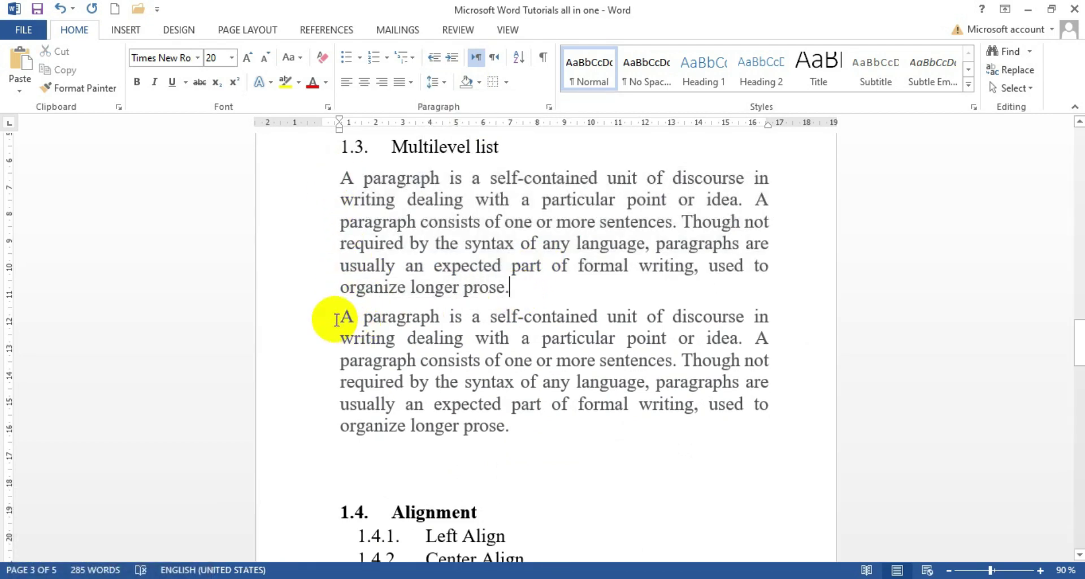
Add space before the second body paragraph under "Multilevel list"
{"action": "left_click_drag", "start_coordinate": [337, 317], "coordinate": [512, 425]}
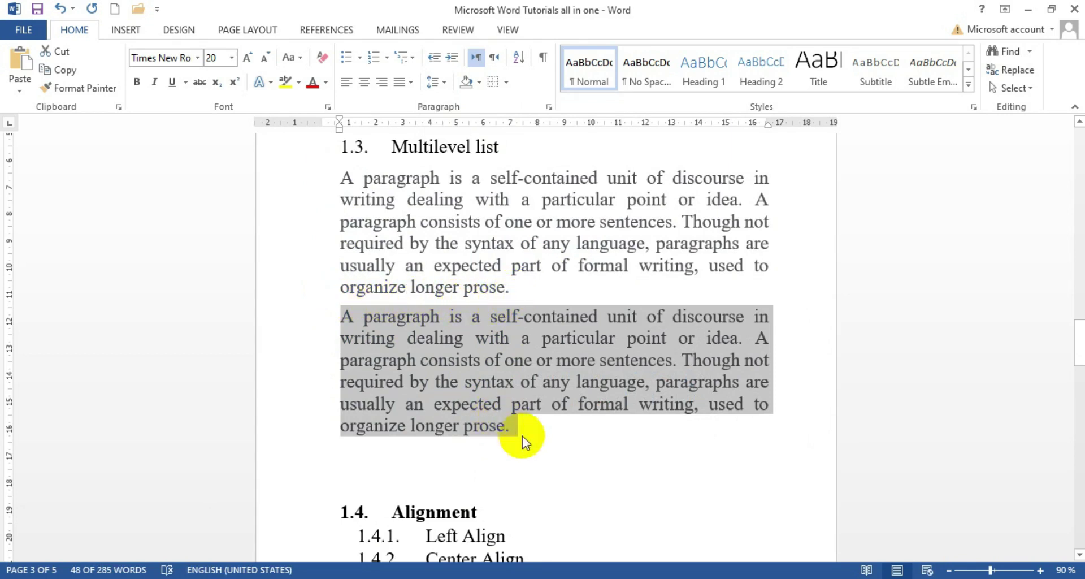
{"action": "left_click", "coordinate": [448, 82]}
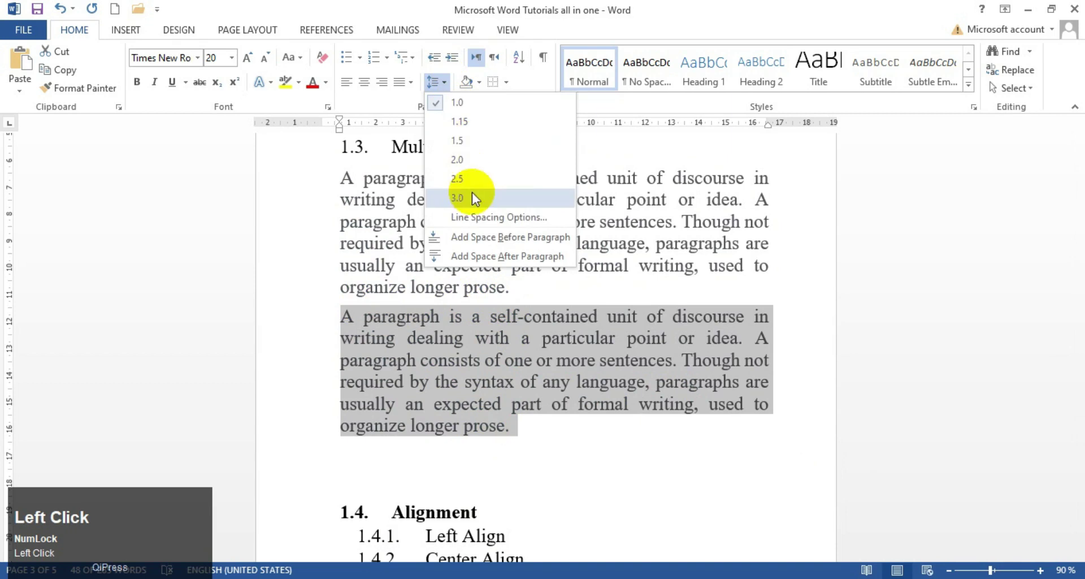
{"action": "left_click", "coordinate": [483, 239]}
{"action": "left_click", "coordinate": [517, 450]}
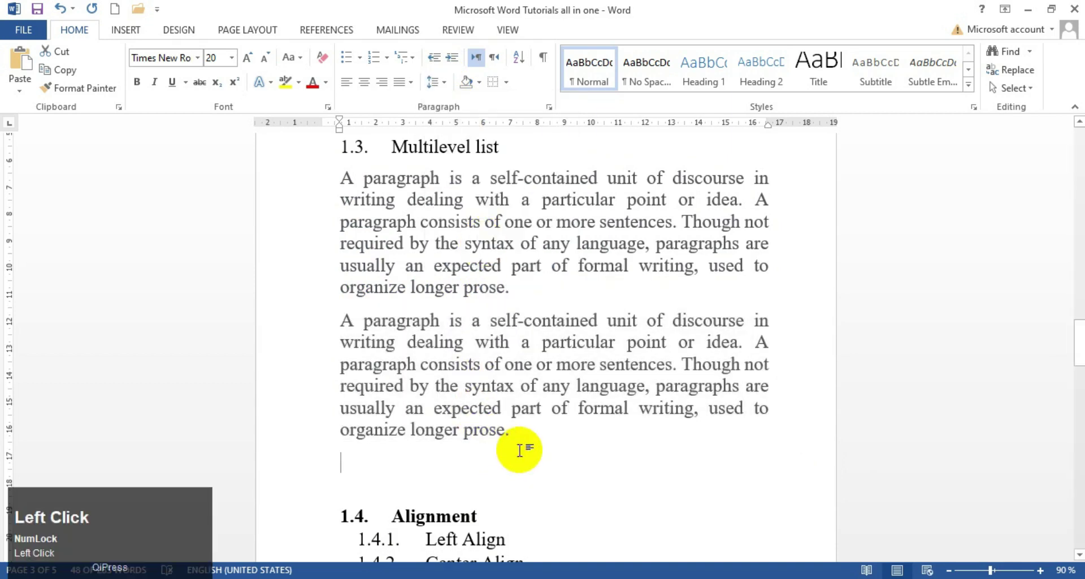
Compare the spacing around the two body paragraphs by selecting each, and add space before the first one
{"action": "scroll", "coordinate": [354, 200], "scroll_direction": "up", "scroll_amount": 1}
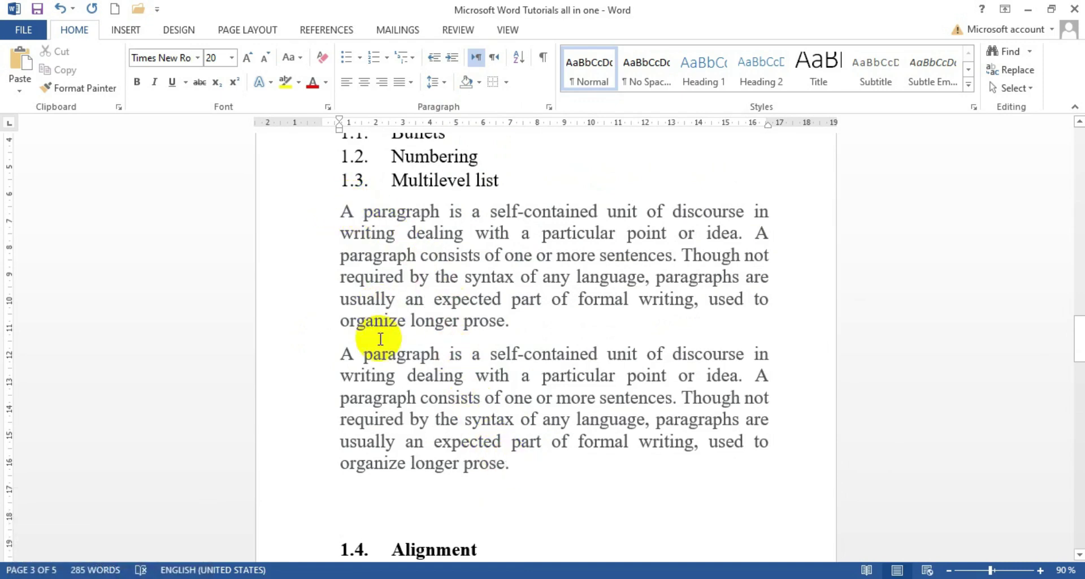
{"action": "left_click", "coordinate": [529, 324]}
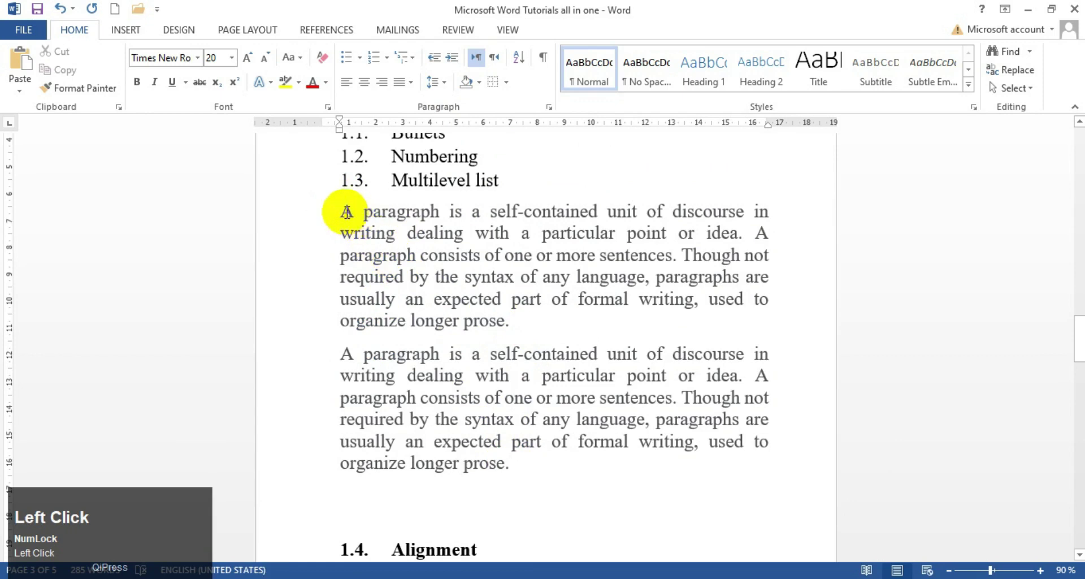
{"action": "left_click_drag", "start_coordinate": [346, 210], "coordinate": [511, 324]}
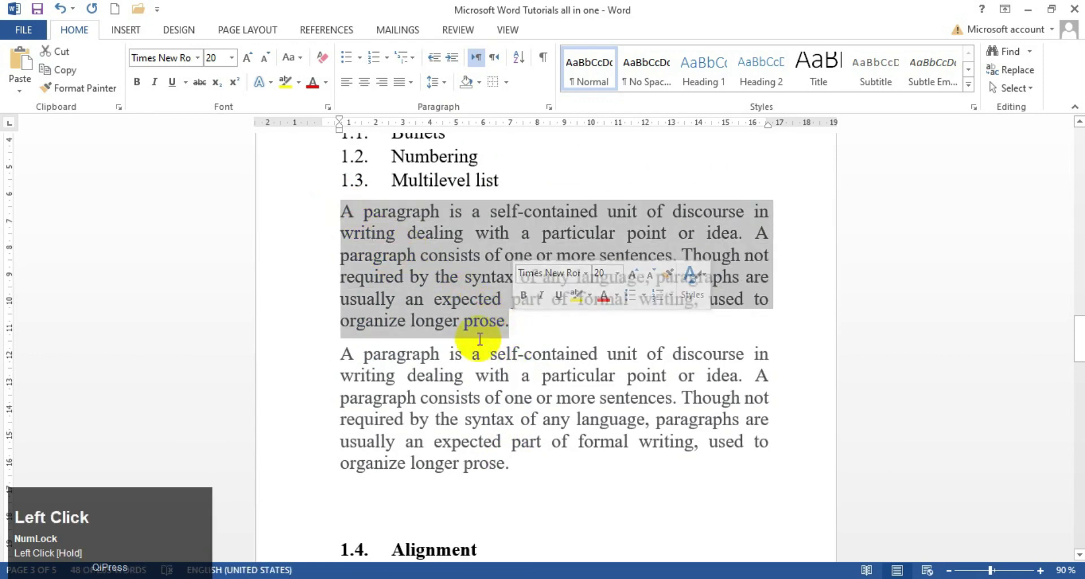
{"action": "left_click", "coordinate": [415, 339]}
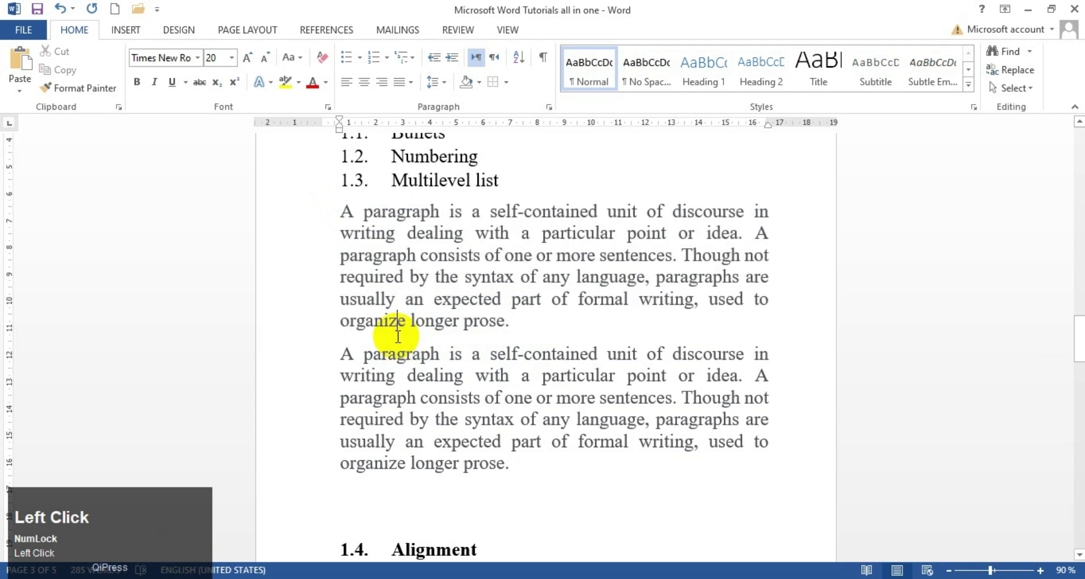
{"action": "left_click_drag", "start_coordinate": [341, 351], "coordinate": [516, 322]}
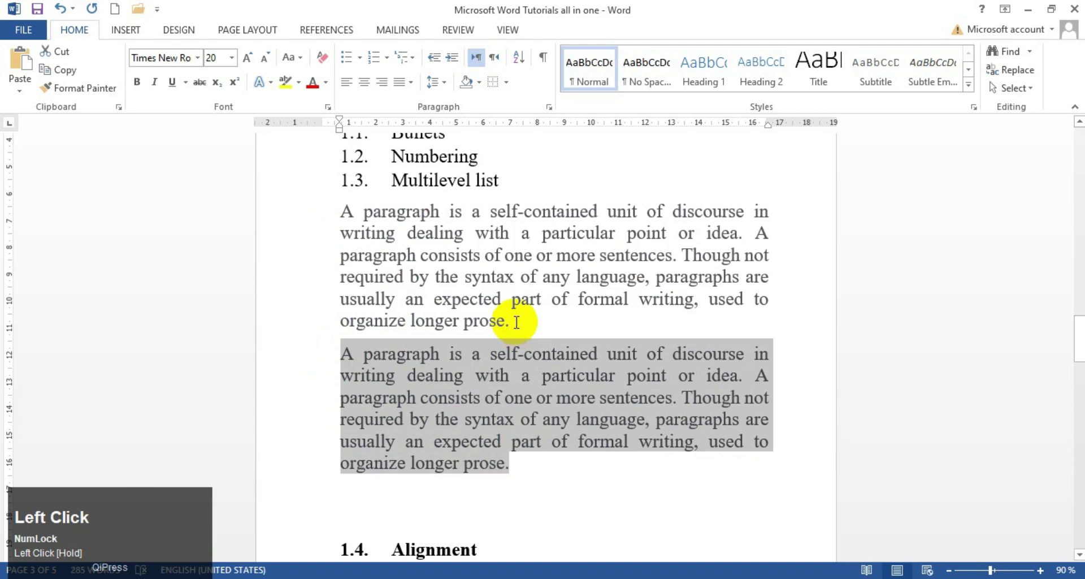
{"action": "left_click", "coordinate": [519, 335]}
{"action": "left_click", "coordinate": [544, 475]}
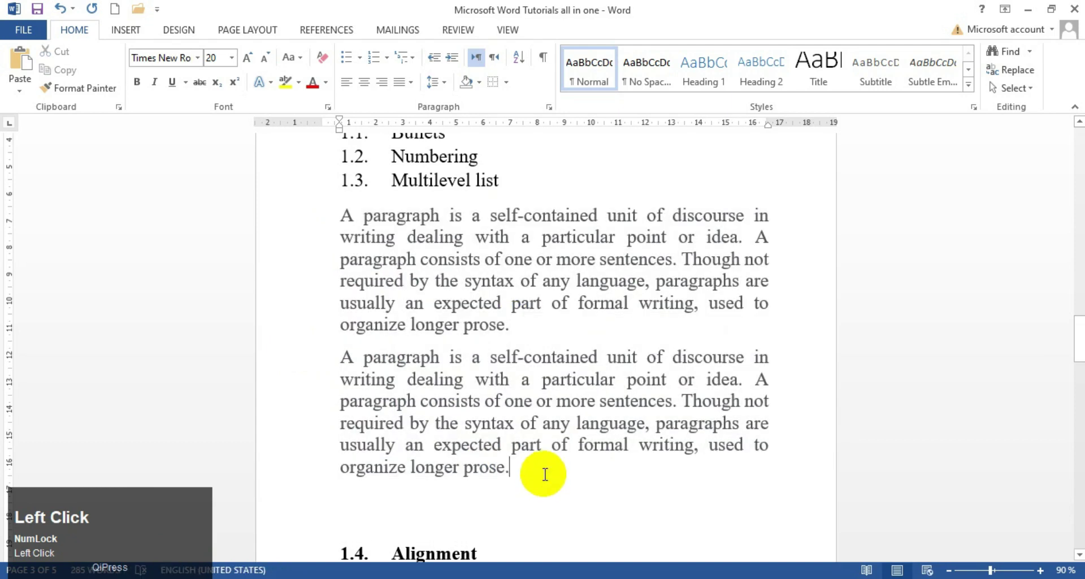
Remove the space before both body paragraphs together, and add it back
{"action": "left_click_drag", "start_coordinate": [544, 475], "coordinate": [457, 103]}
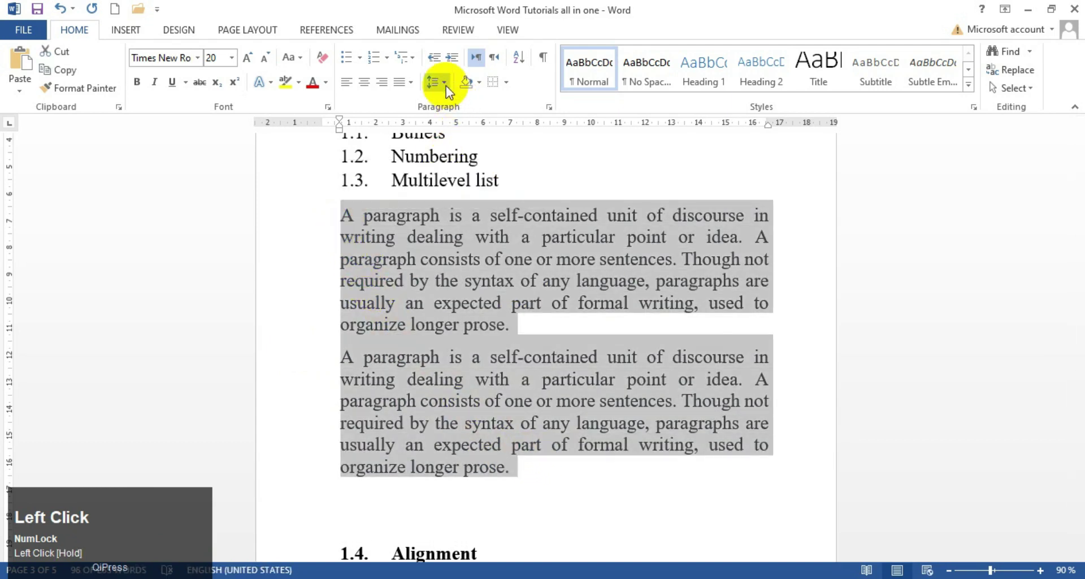
{"action": "left_click", "coordinate": [446, 84]}
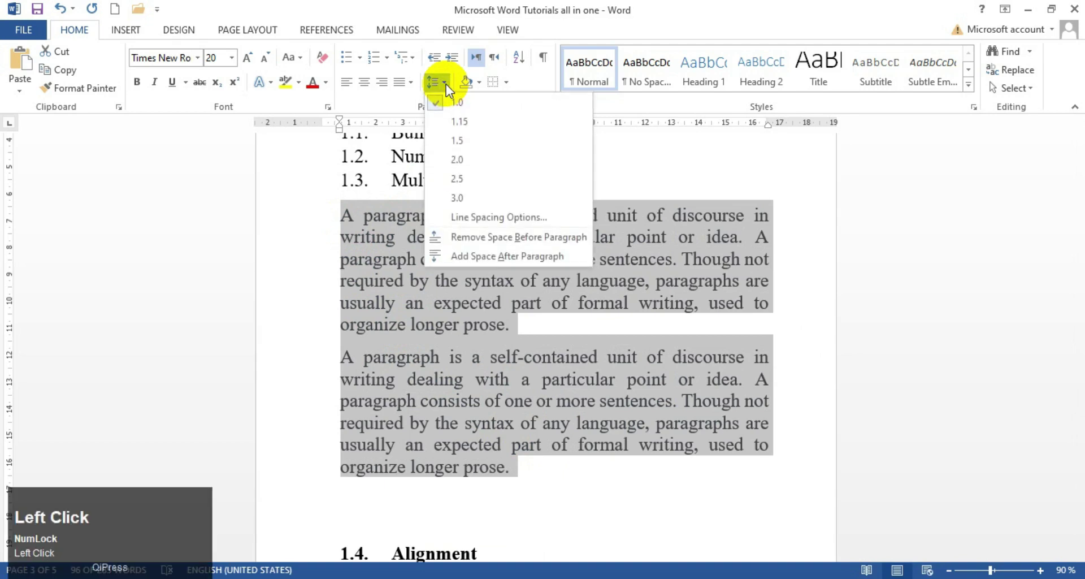
{"action": "left_click", "coordinate": [457, 238]}
{"action": "left_click", "coordinate": [446, 83]}
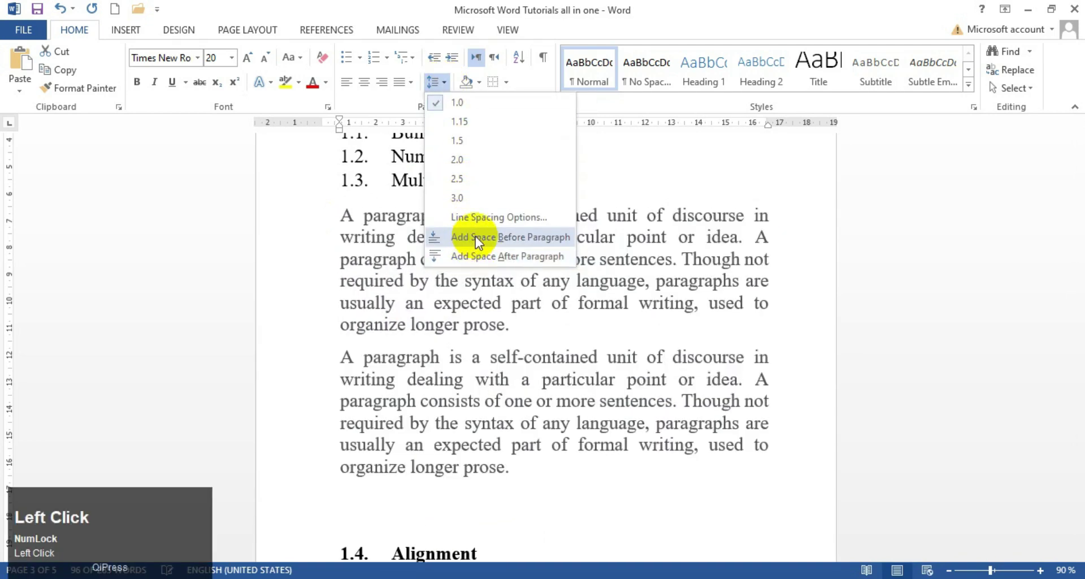
{"action": "left_click", "coordinate": [476, 236]}
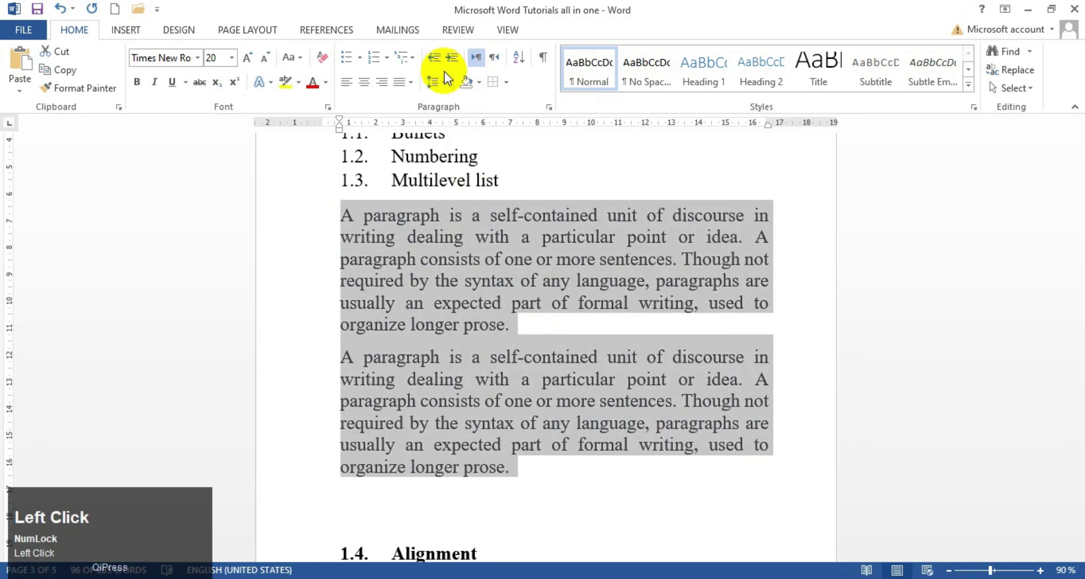
Add space after both body paragraphs under "Multilevel list"
{"action": "left_click", "coordinate": [445, 79]}
{"action": "left_click", "coordinate": [486, 255]}
{"action": "left_click", "coordinate": [523, 463]}
{"action": "left_click", "coordinate": [431, 214]}
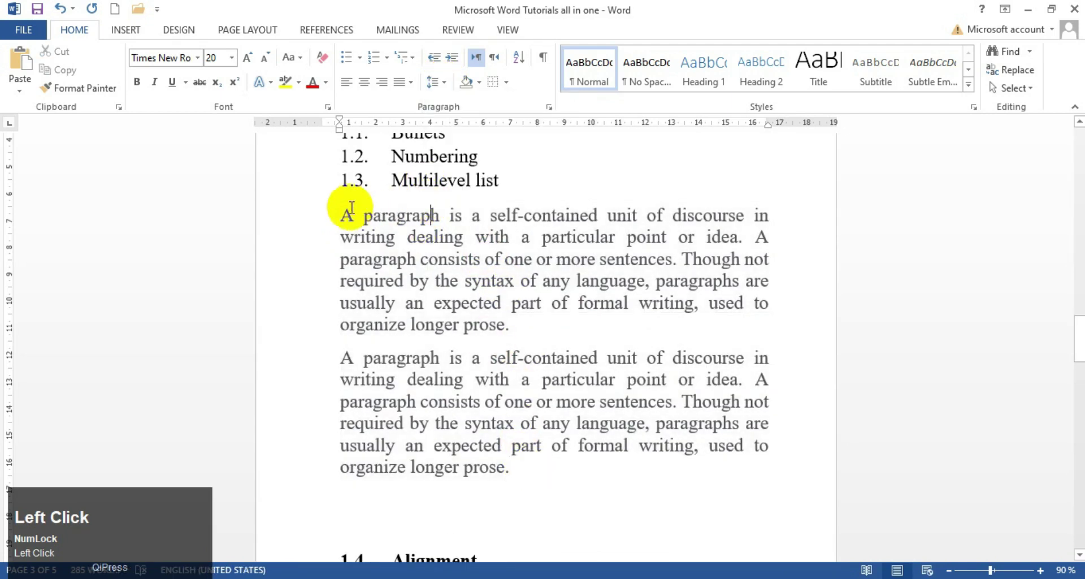
Examine the gap between the "Multilevel list" item and the first body paragraph, selecting the list item's text
{"action": "left_click_drag", "start_coordinate": [343, 207], "coordinate": [362, 203]}
{"action": "left_click", "coordinate": [415, 206]}
{"action": "left_click", "coordinate": [424, 198]}
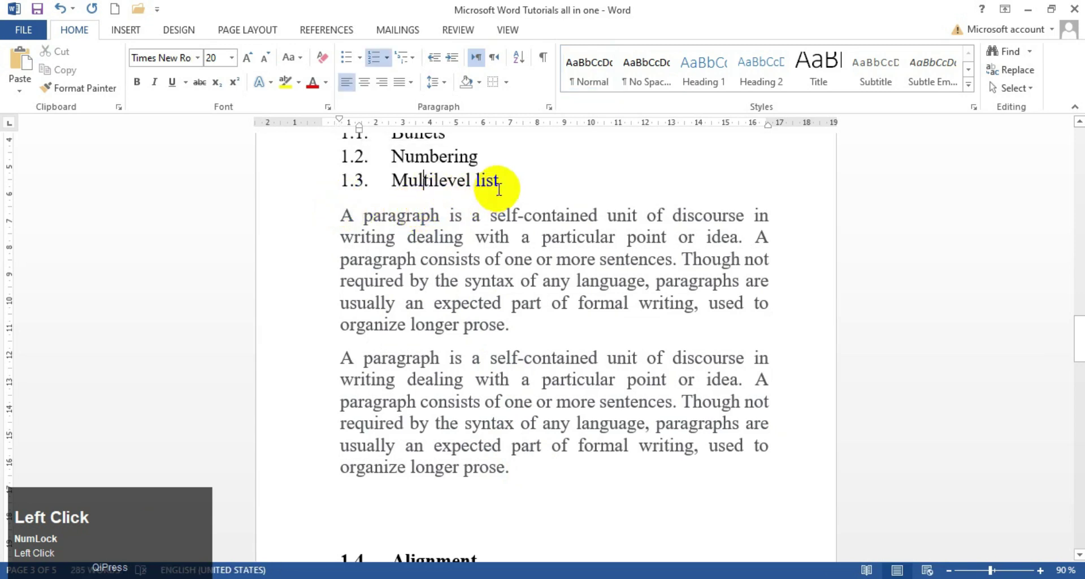
{"action": "left_click_drag", "start_coordinate": [500, 180], "coordinate": [347, 182]}
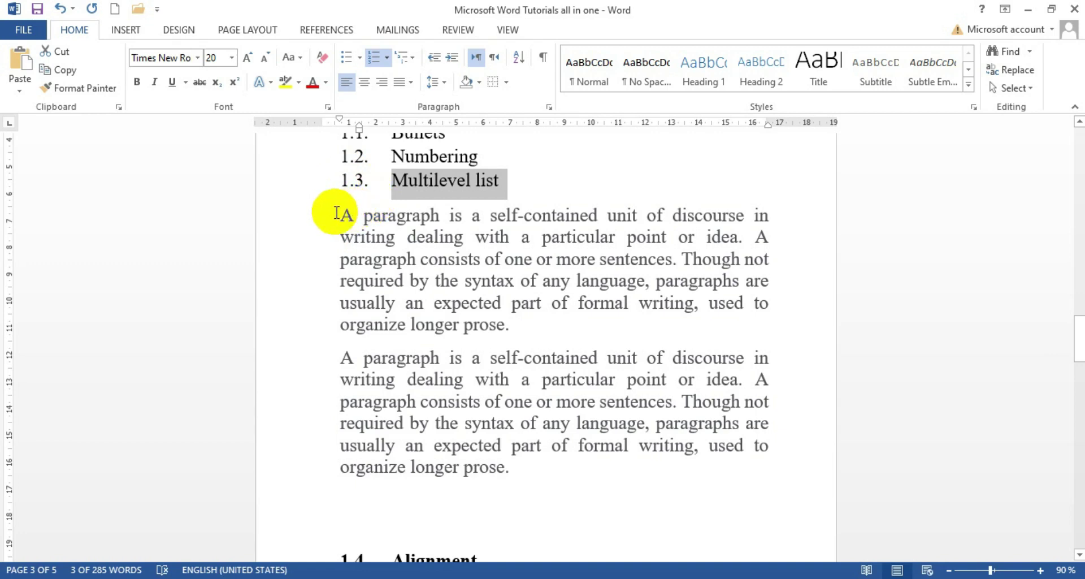
Try a before-text indentation of 0.6 cm for the first body paragraph in its line spacing options
{"action": "left_click_drag", "start_coordinate": [341, 213], "coordinate": [519, 323]}
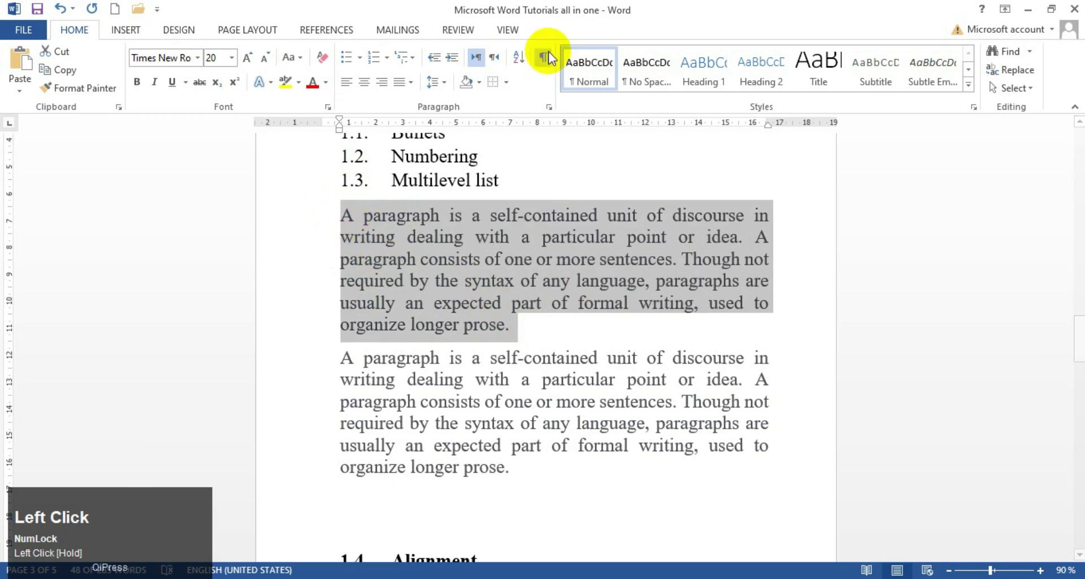
{"action": "left_click", "coordinate": [446, 82]}
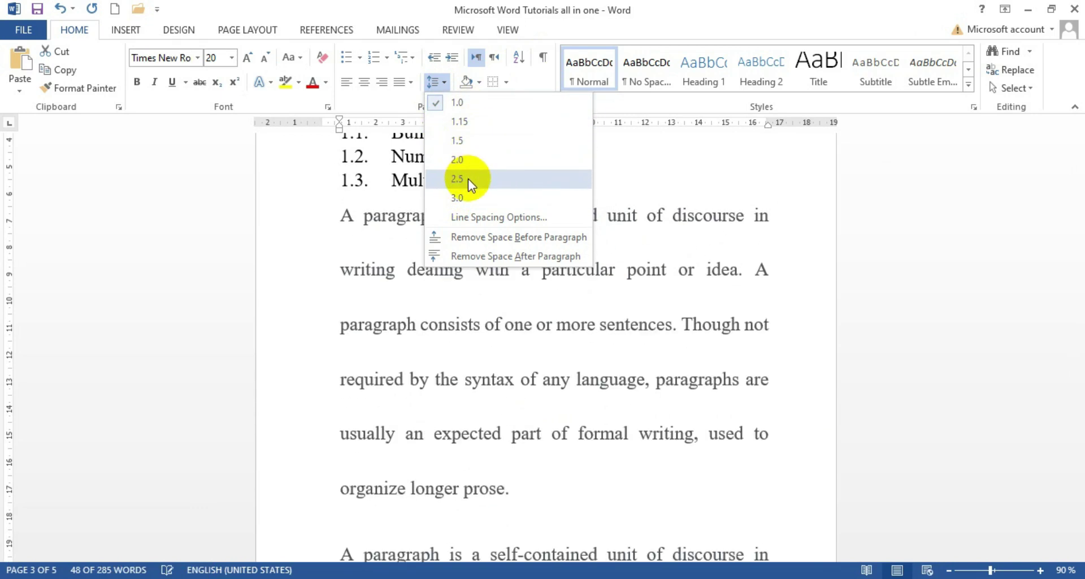
{"action": "left_click", "coordinate": [532, 218]}
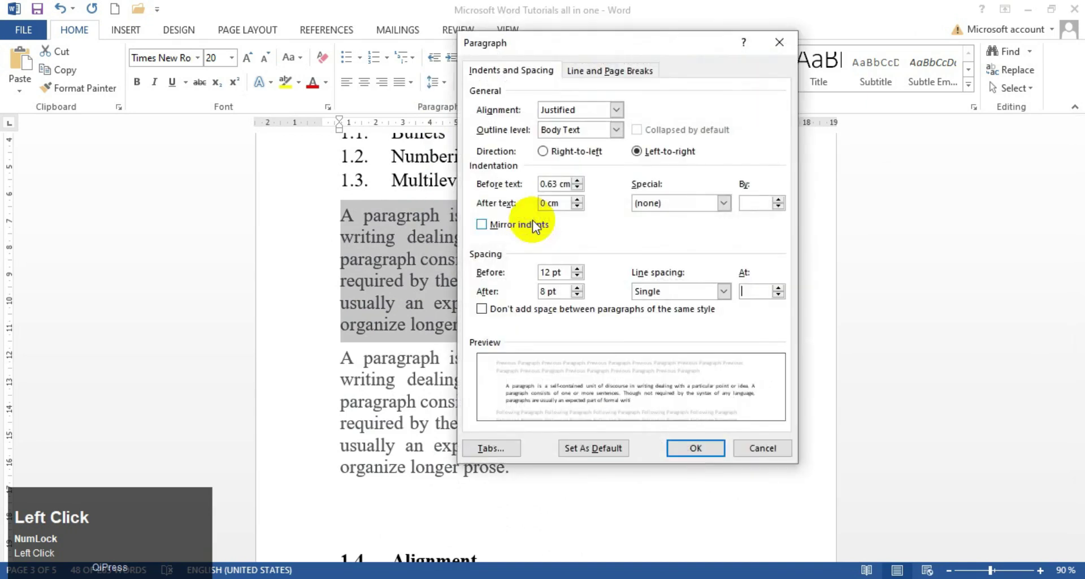
{"action": "left_click_drag", "start_coordinate": [597, 48], "coordinate": [749, 66]}
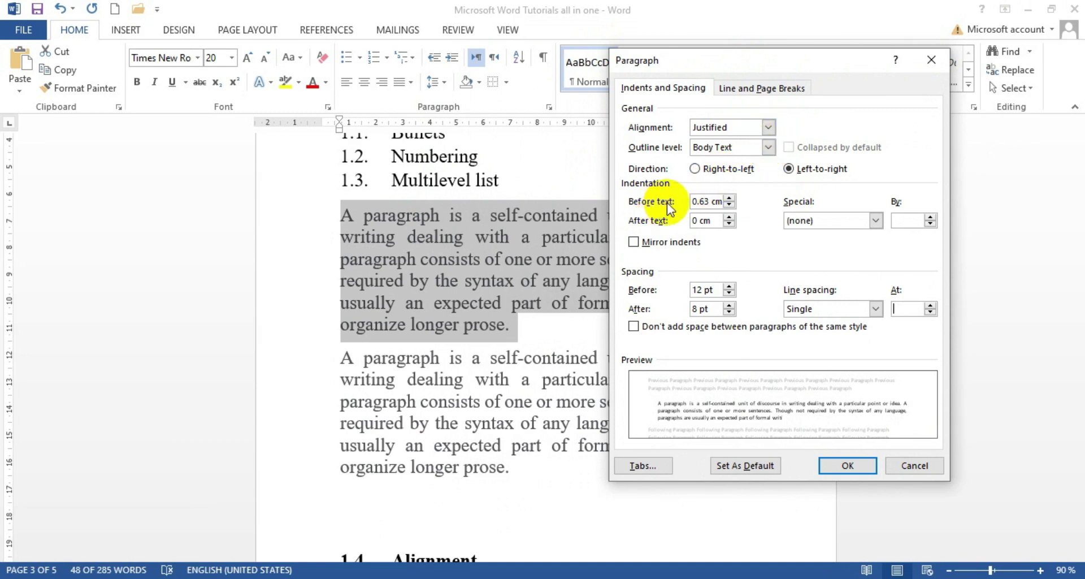
{"action": "left_click", "coordinate": [728, 207]}
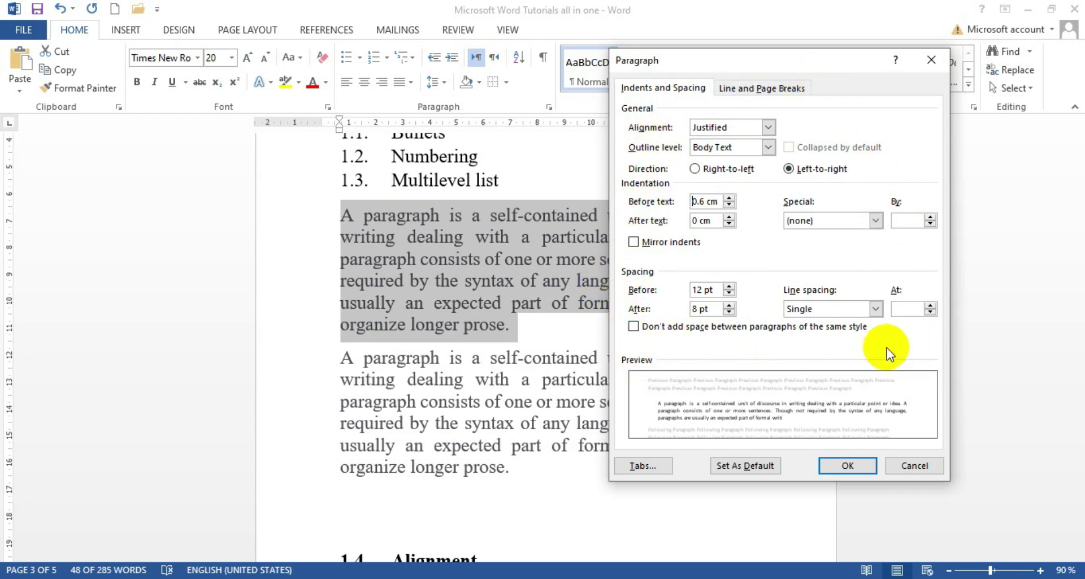
Review the line and page break options for the first body paragraph, and discard the paragraph settings
{"action": "left_click", "coordinate": [737, 90]}
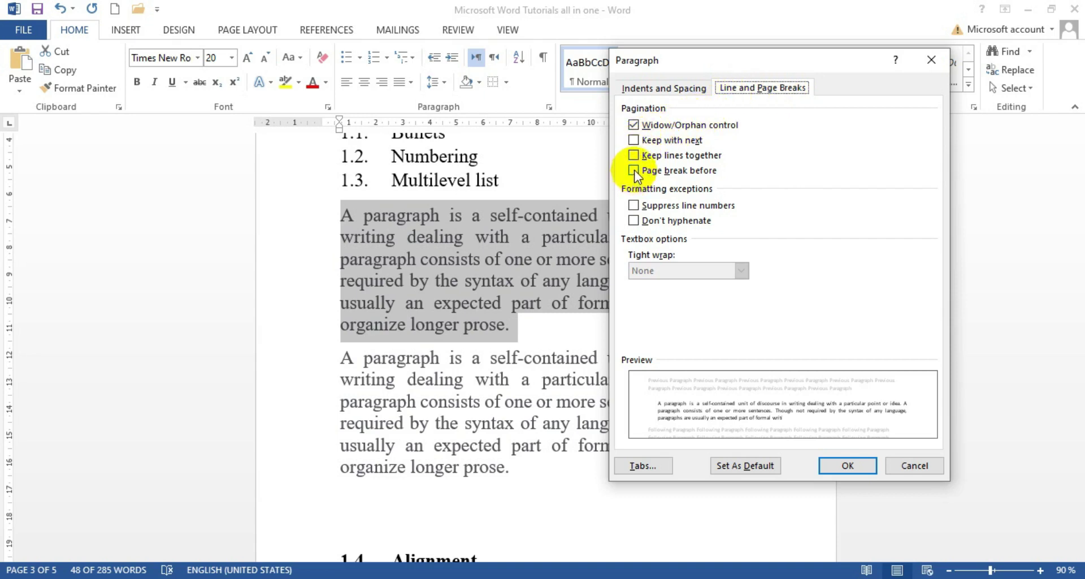
{"action": "left_click", "coordinate": [540, 333]}
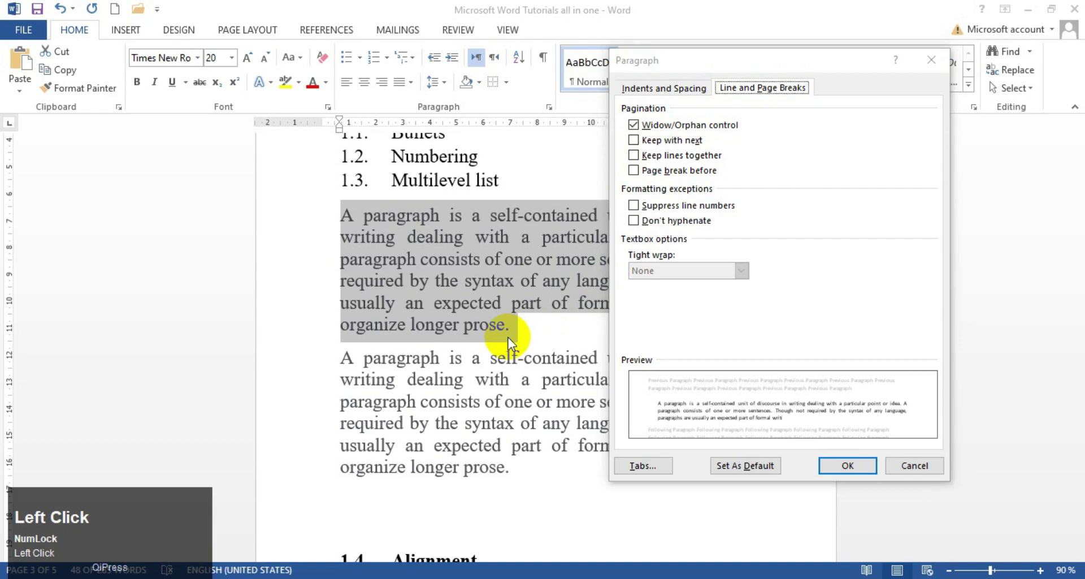
{"action": "left_click", "coordinate": [914, 465]}
{"action": "left_click", "coordinate": [539, 336]}
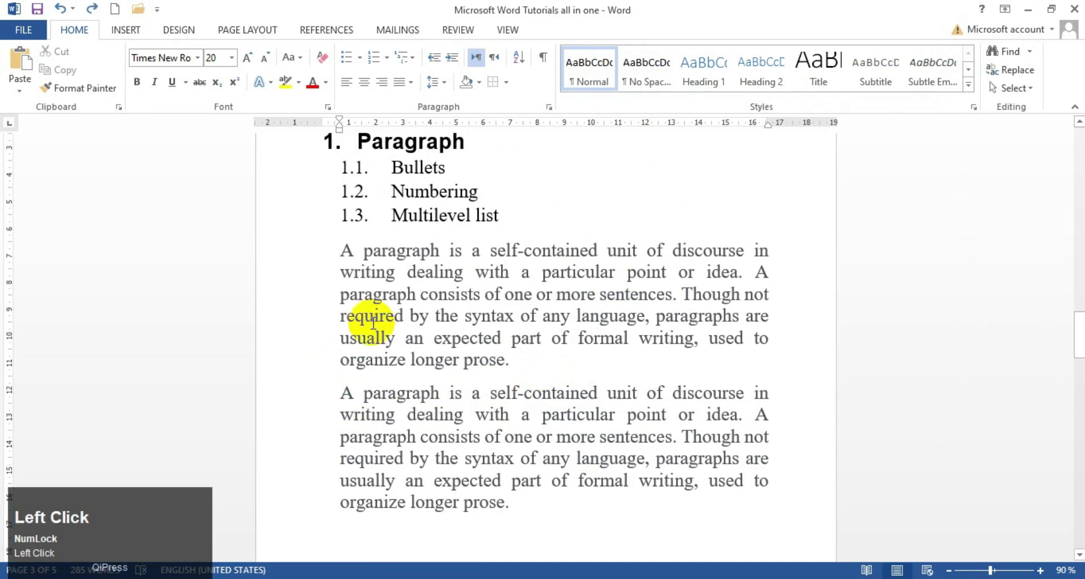
Apply "Page break before" to the second body paragraph
{"action": "left_click", "coordinate": [522, 505]}
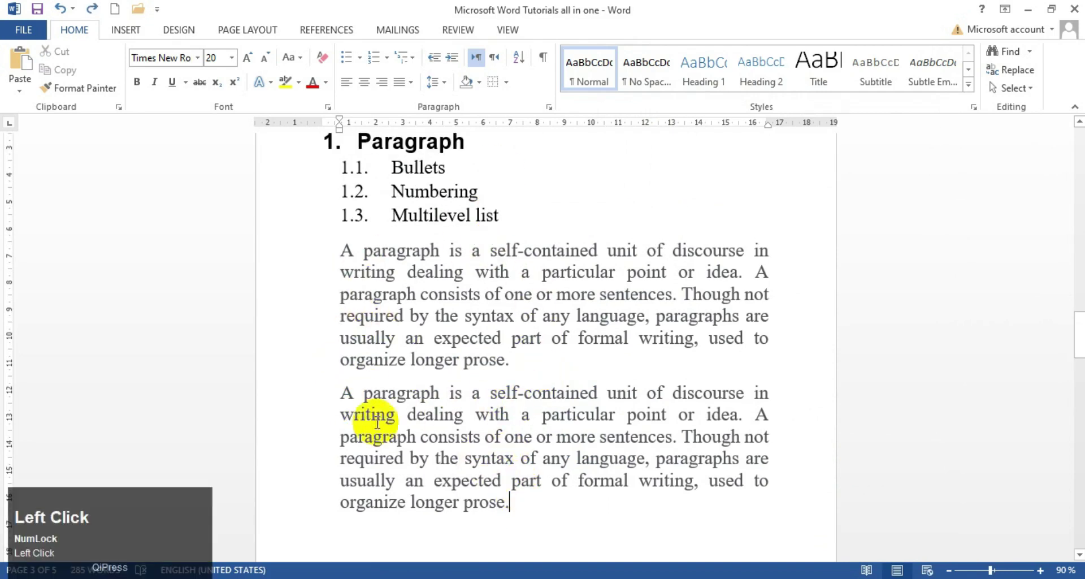
{"action": "scroll", "coordinate": [508, 407], "scroll_direction": "down", "scroll_amount": 1}
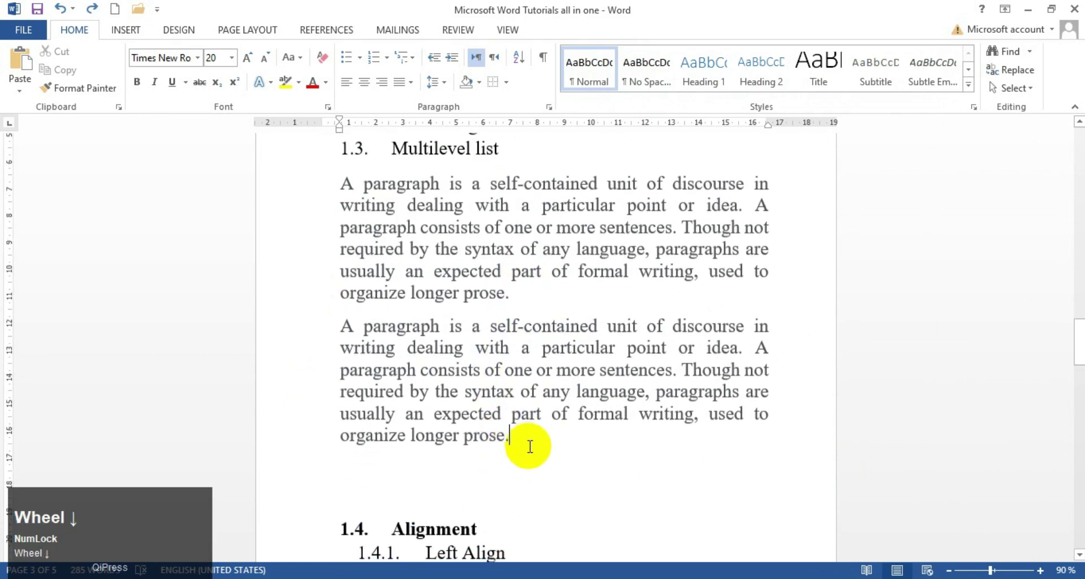
{"action": "left_click", "coordinate": [522, 438]}
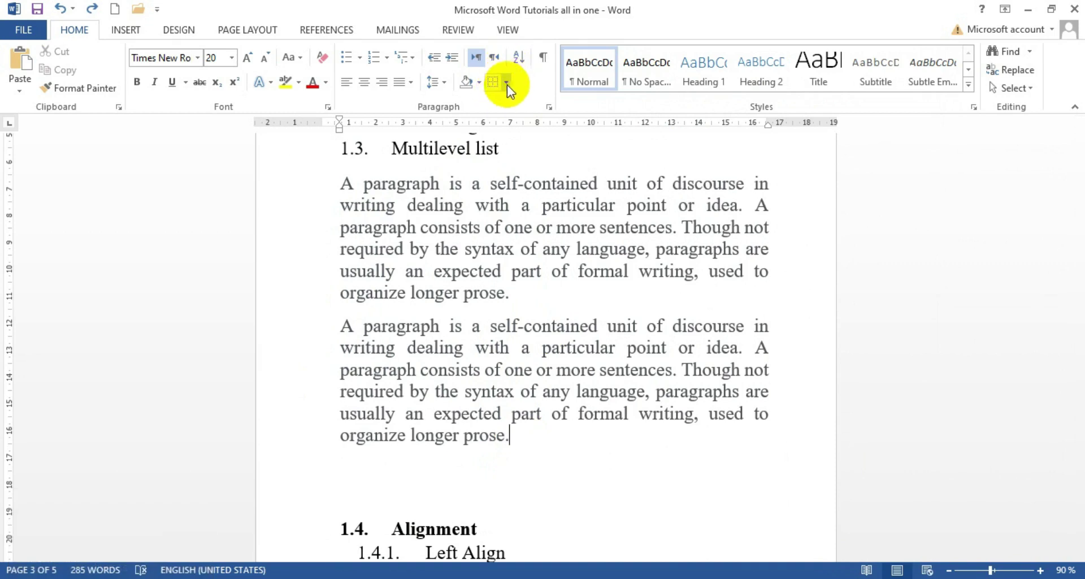
{"action": "left_click", "coordinate": [437, 82]}
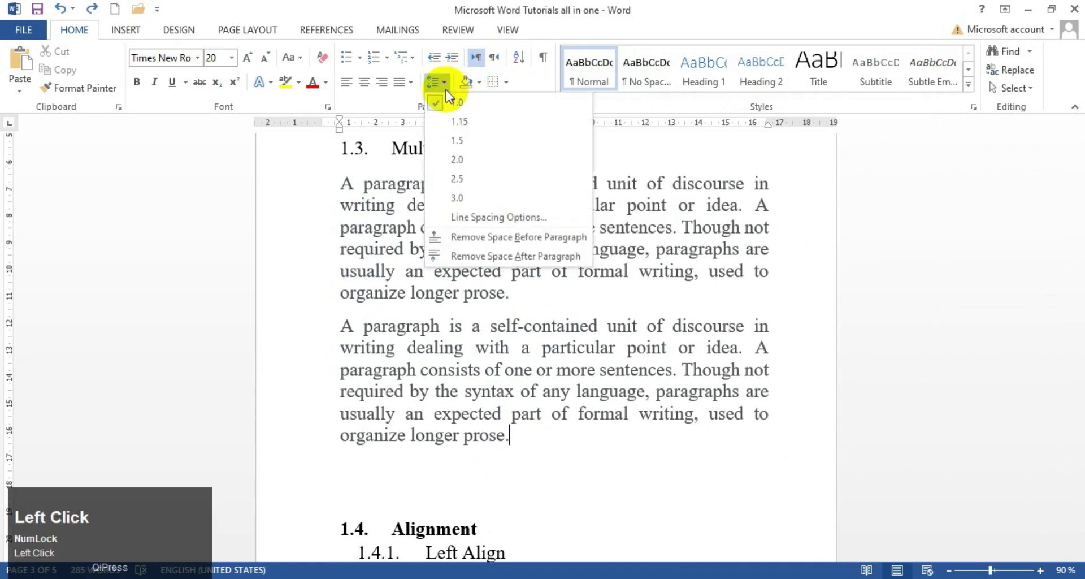
{"action": "left_click", "coordinate": [470, 218]}
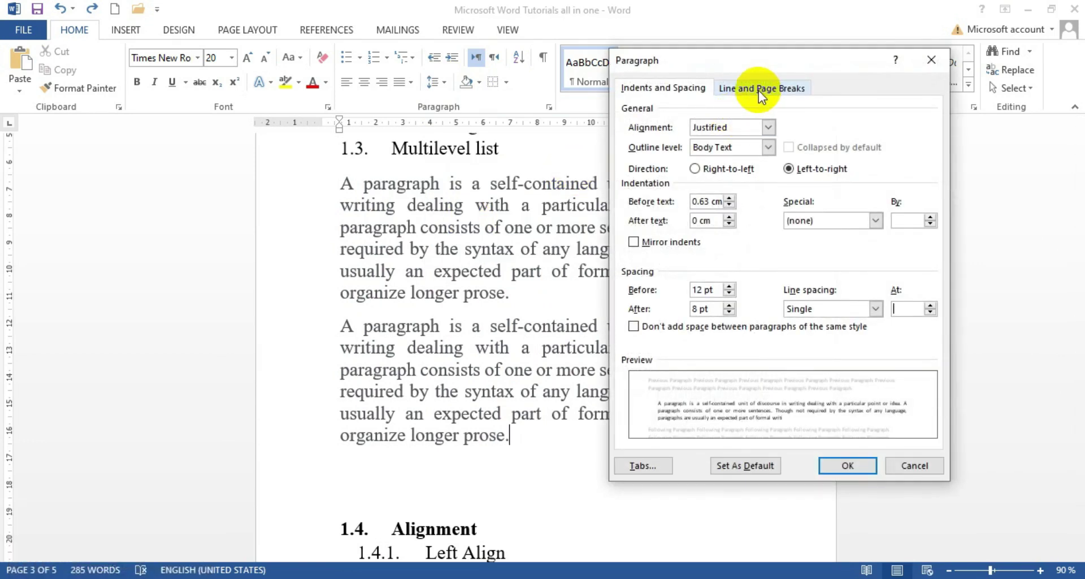
{"action": "left_click", "coordinate": [760, 92]}
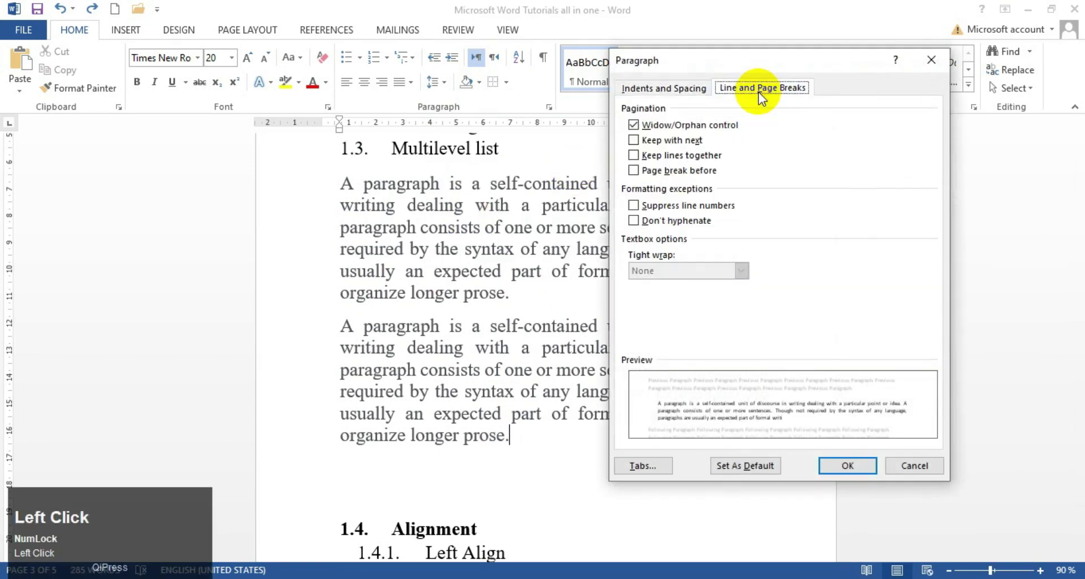
{"action": "left_click", "coordinate": [633, 171]}
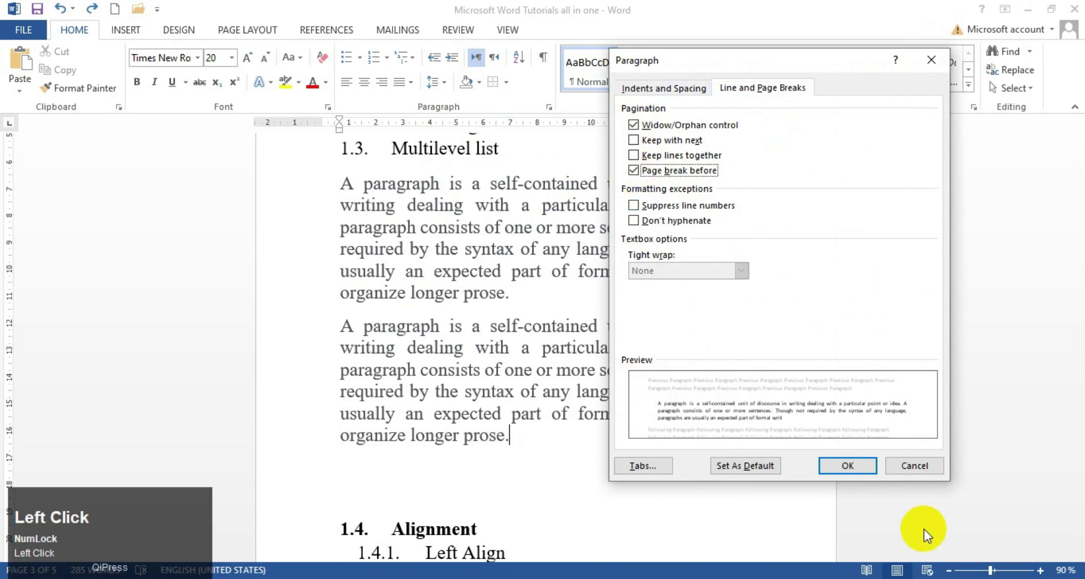
{"action": "left_click", "coordinate": [862, 464]}
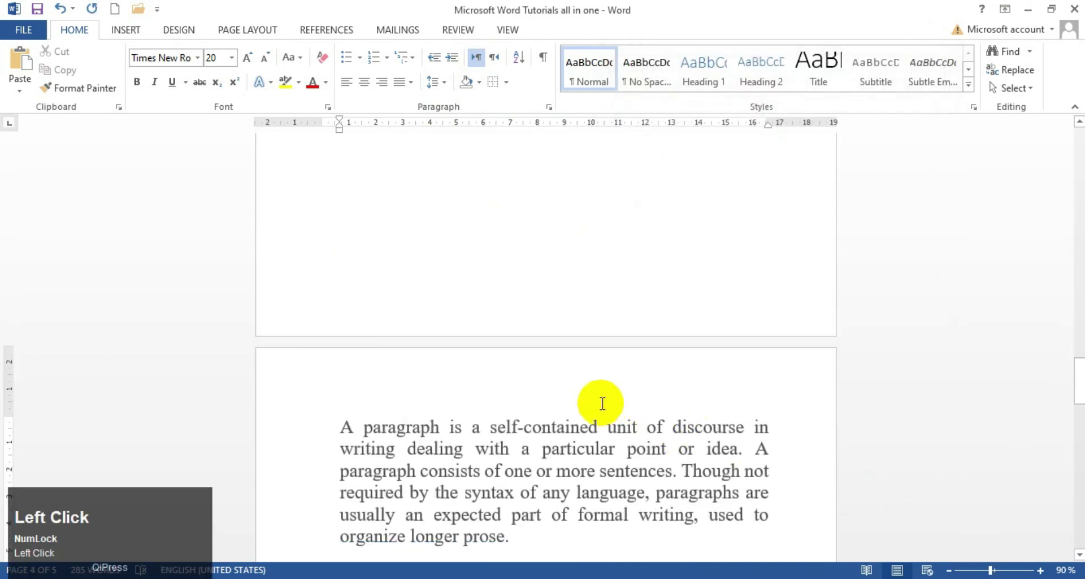
Examine the page break between the two body paragraphs, placing the cursor in the blank area below the first one
{"action": "scroll", "coordinate": [523, 417], "scroll_direction": "down", "scroll_amount": 3}
{"action": "scroll", "coordinate": [526, 419], "scroll_direction": "up", "scroll_amount": 5}
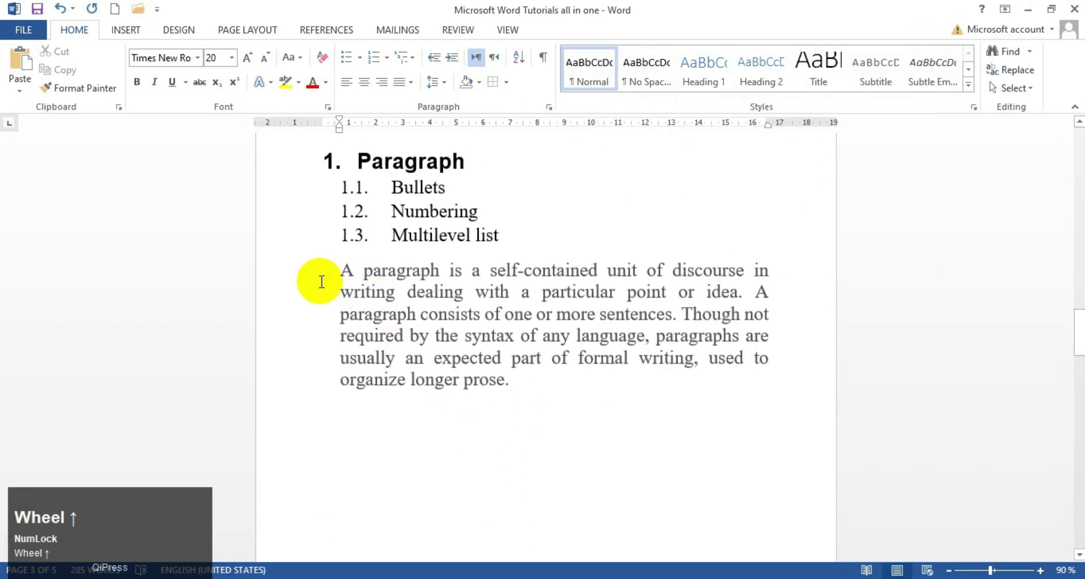
{"action": "scroll", "coordinate": [532, 400], "scroll_direction": "down", "scroll_amount": 3}
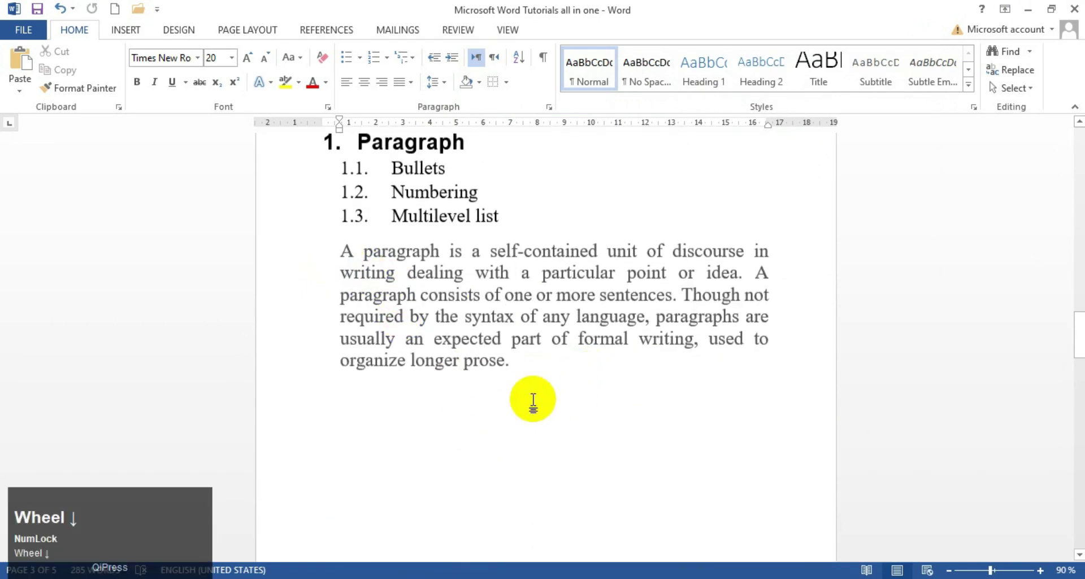
{"action": "left_click", "coordinate": [178, 30]}
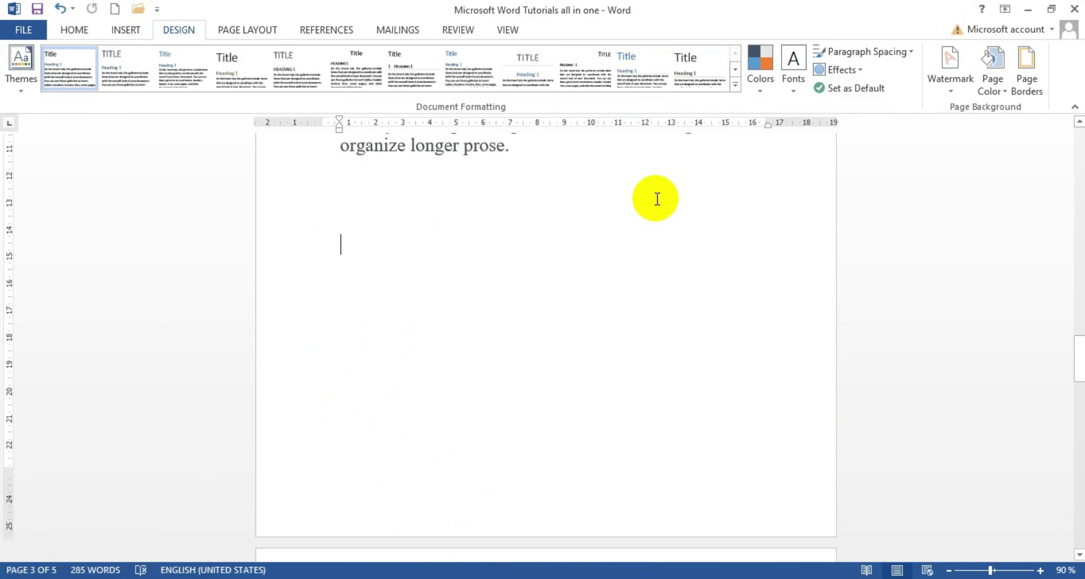
{"action": "left_click", "coordinate": [569, 172]}
{"action": "scroll", "coordinate": [581, 310], "scroll_direction": "up", "scroll_amount": 3}
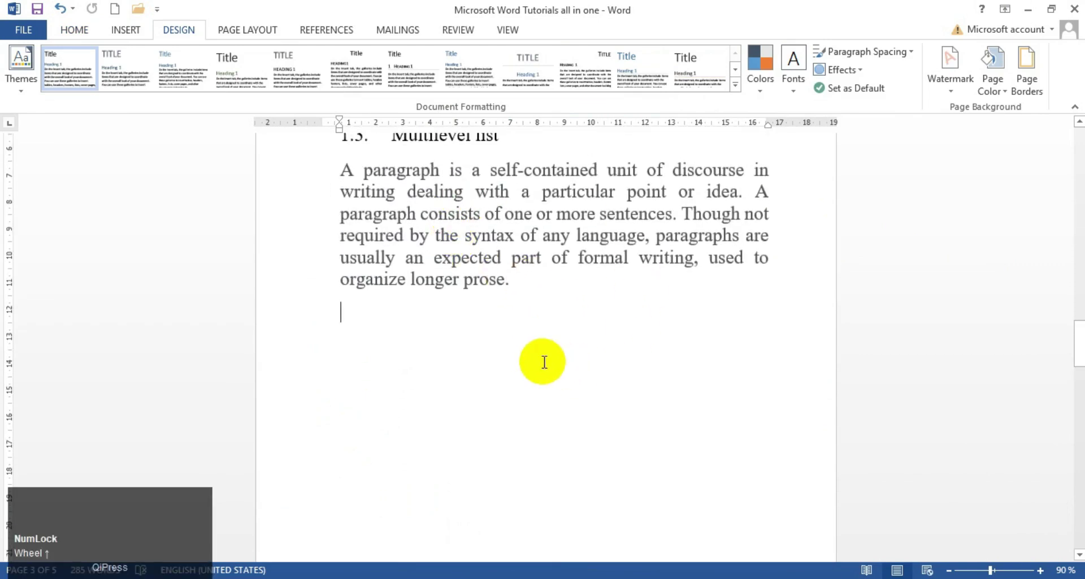
{"action": "scroll", "coordinate": [477, 365], "scroll_direction": "down", "scroll_amount": 2}
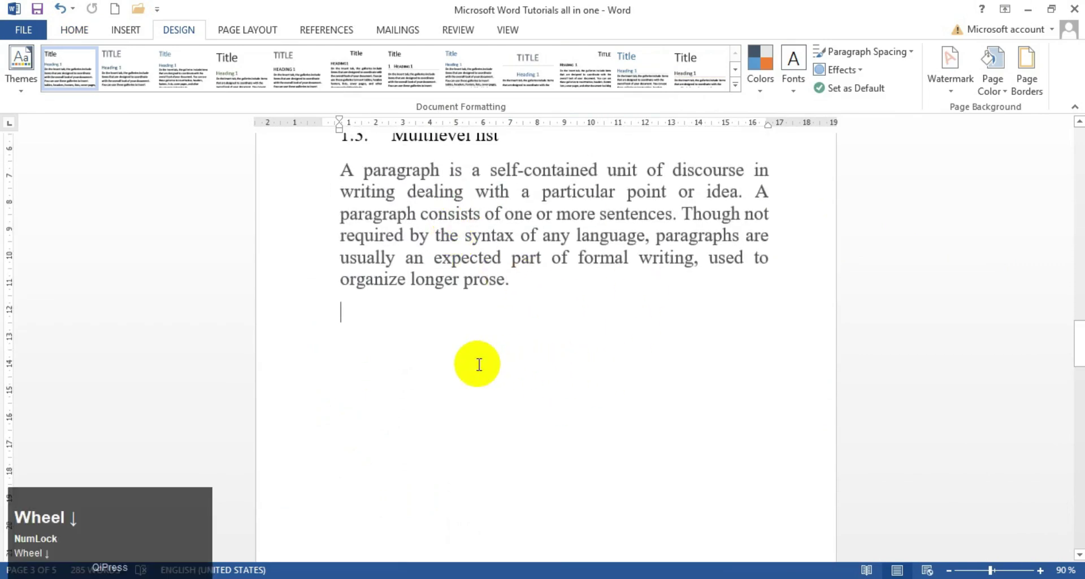
{"action": "scroll", "coordinate": [478, 365], "scroll_direction": "down", "scroll_amount": 4}
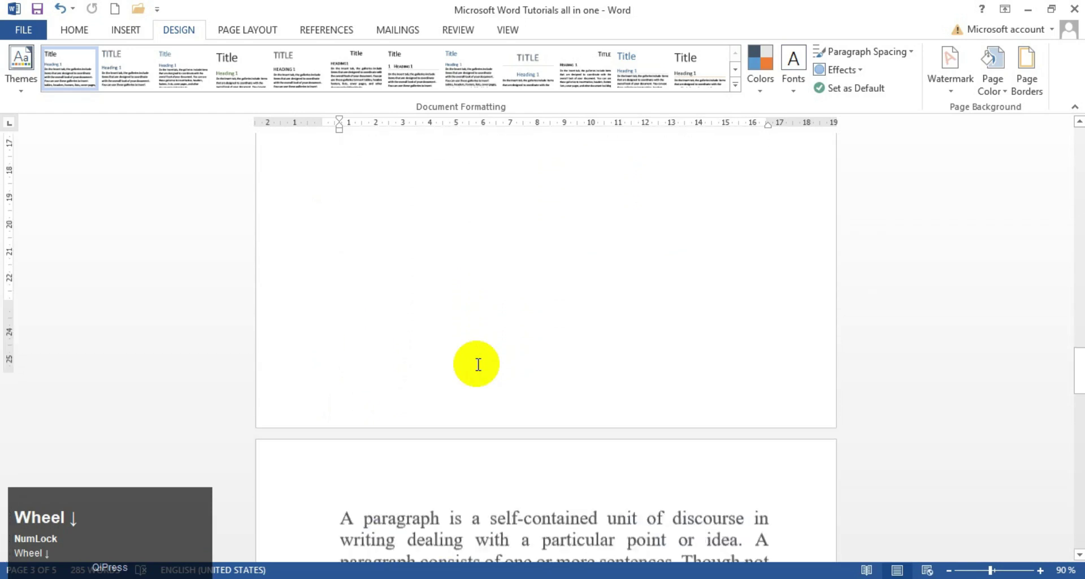
{"action": "scroll", "coordinate": [479, 363], "scroll_direction": "up", "scroll_amount": 1}
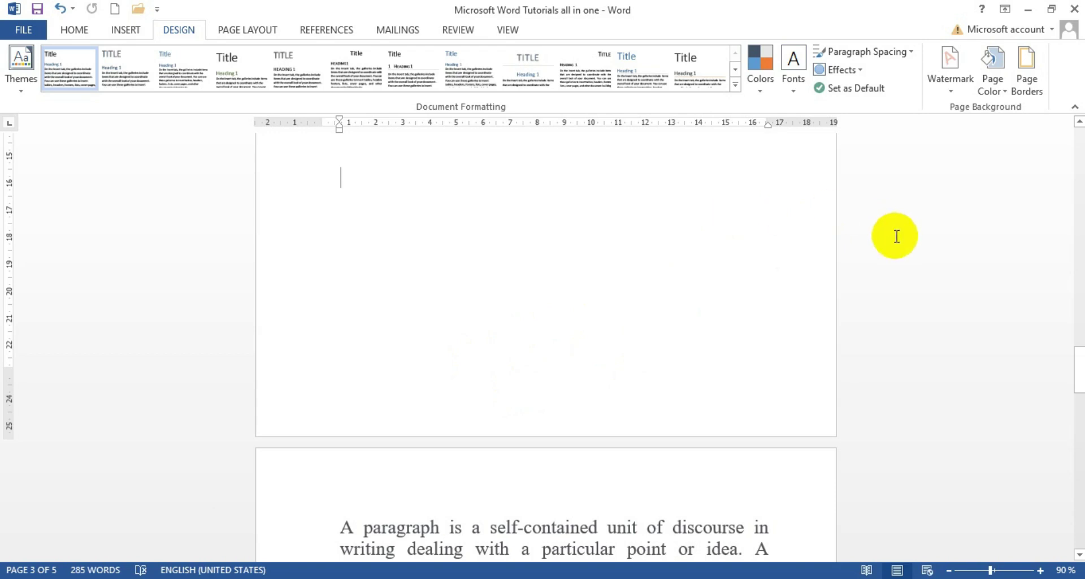
{"action": "scroll", "coordinate": [896, 237], "scroll_direction": "down", "scroll_amount": 4}
{"action": "scroll", "coordinate": [894, 249], "scroll_direction": "up", "scroll_amount": 1}
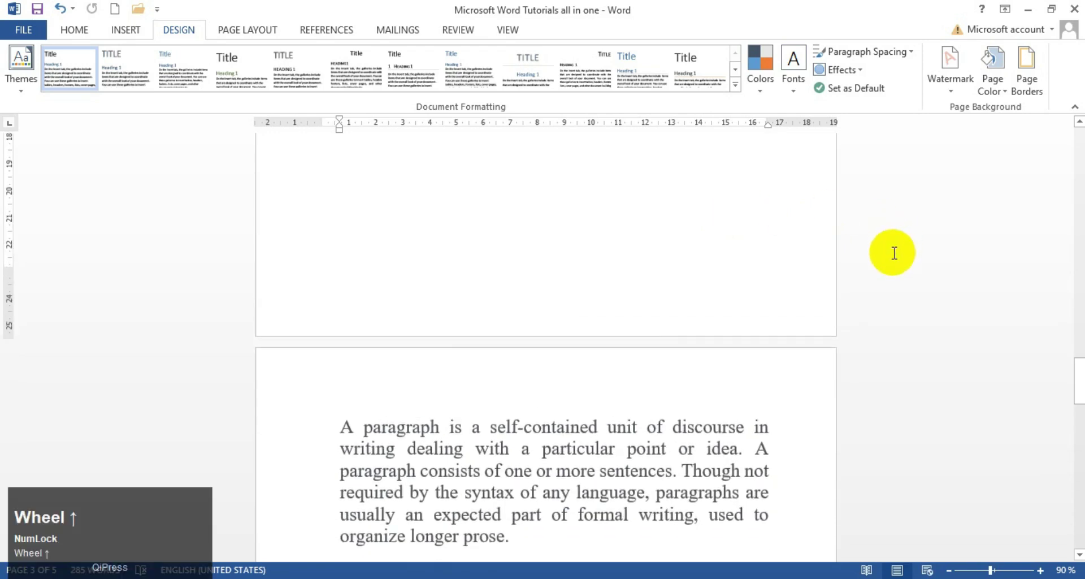